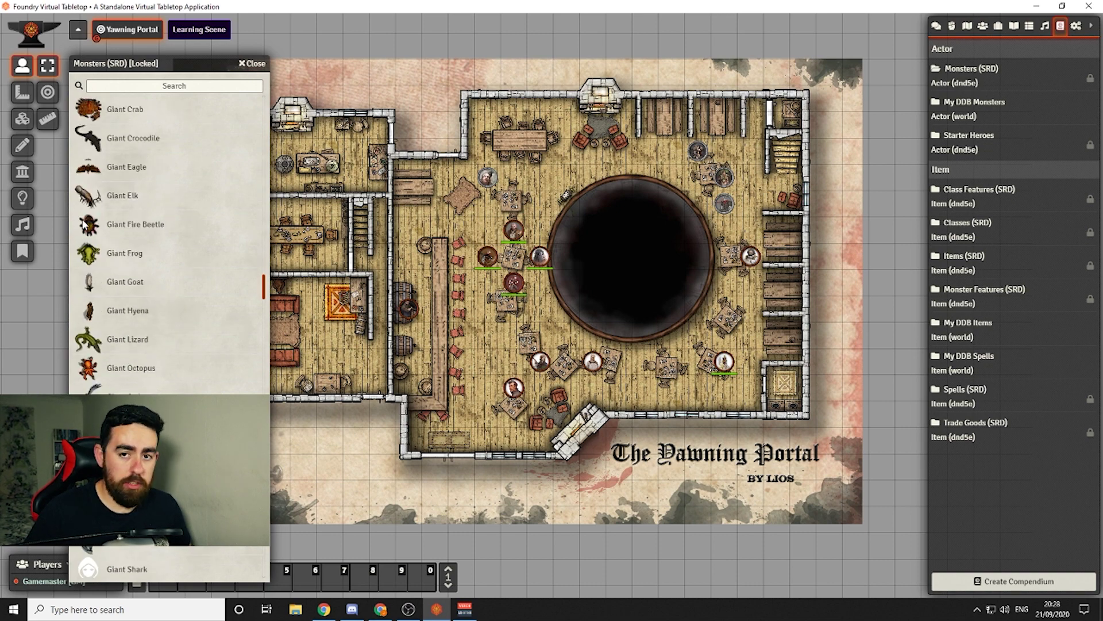
Import the Polar Bear from Monsters (SRD) into the world's actors and close its sheet
{"action": "scroll", "coordinate": [94, 265], "scroll_direction": "down", "scroll_amount": 5}
{"action": "scroll", "coordinate": [91, 263], "scroll_direction": "down", "scroll_amount": 3}
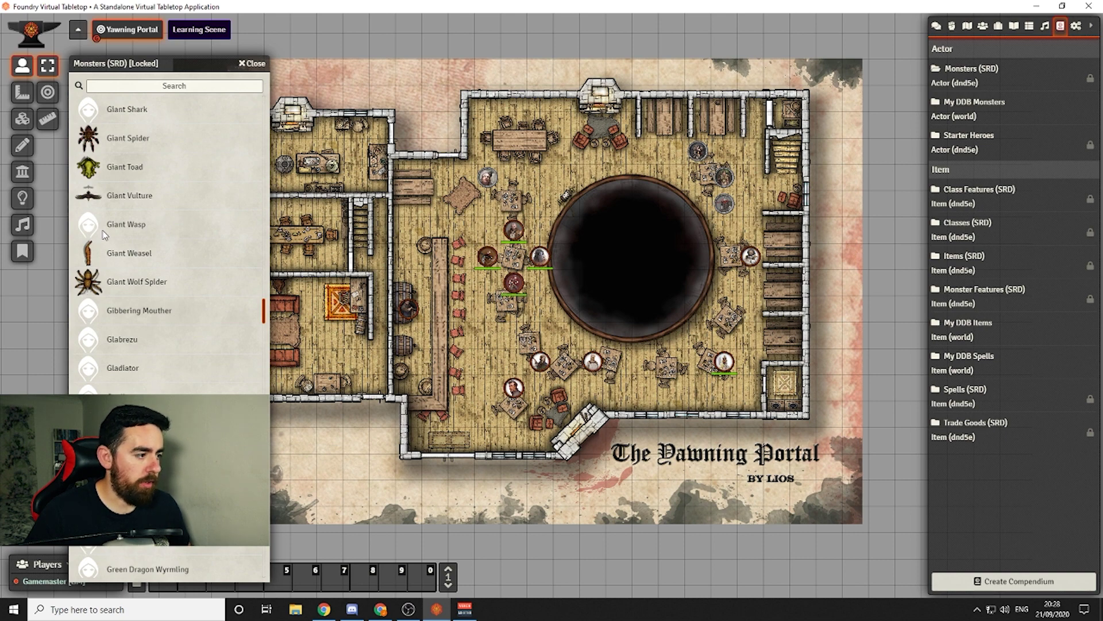
{"action": "scroll", "coordinate": [83, 288], "scroll_direction": "down", "scroll_amount": 7}
{"action": "scroll", "coordinate": [76, 299], "scroll_direction": "down", "scroll_amount": 1}
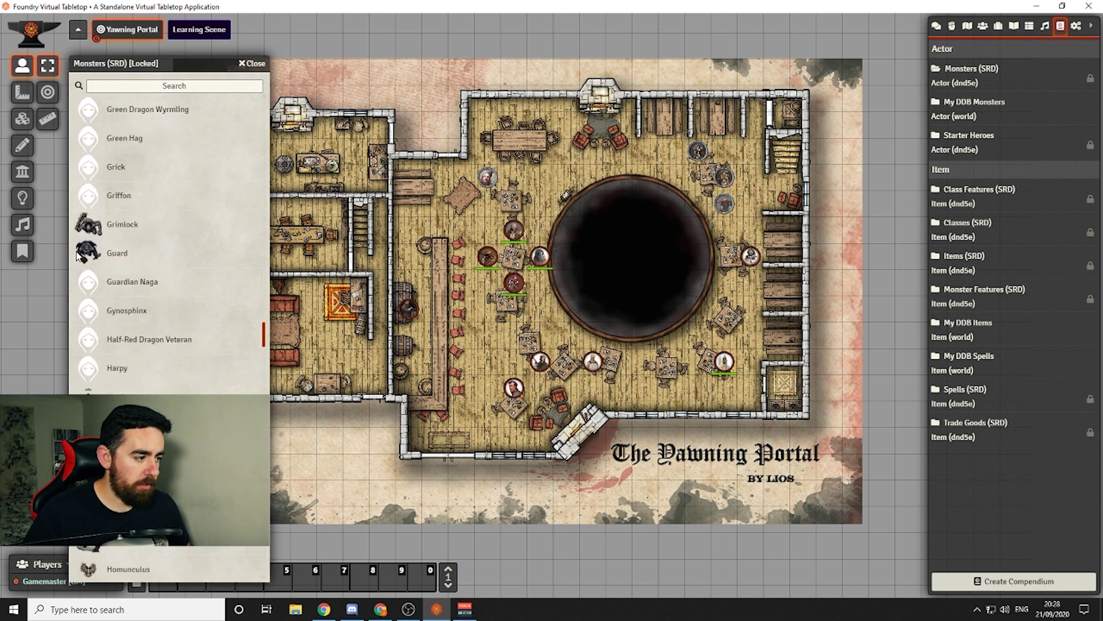
{"action": "scroll", "coordinate": [76, 256], "scroll_direction": "down", "scroll_amount": 5}
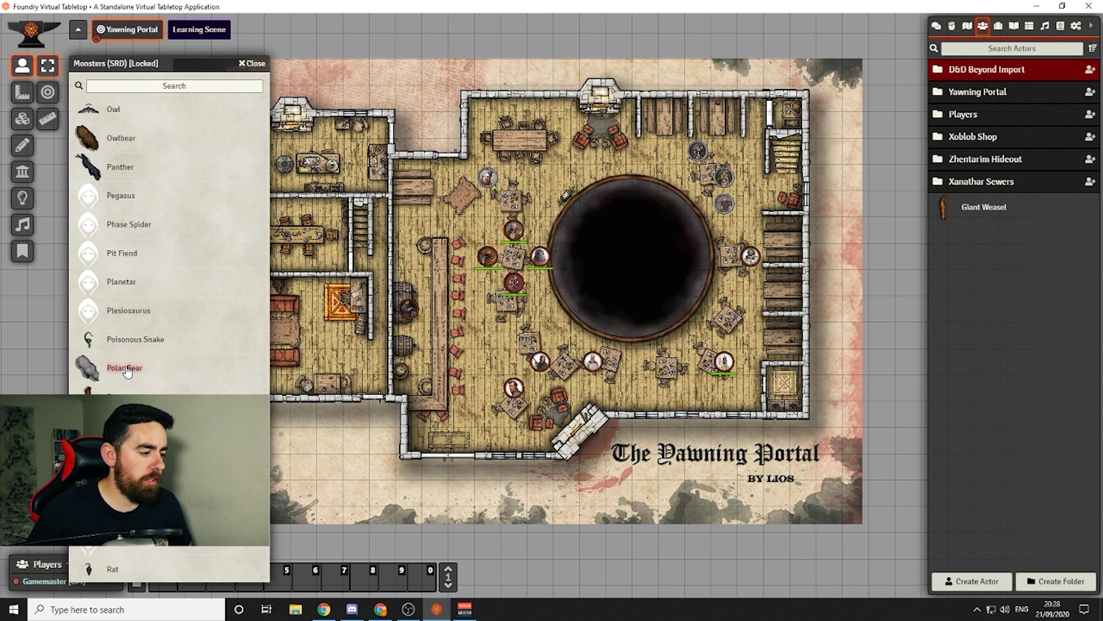
{"action": "left_click_drag", "start_coordinate": [146, 364], "coordinate": [1017, 221]}
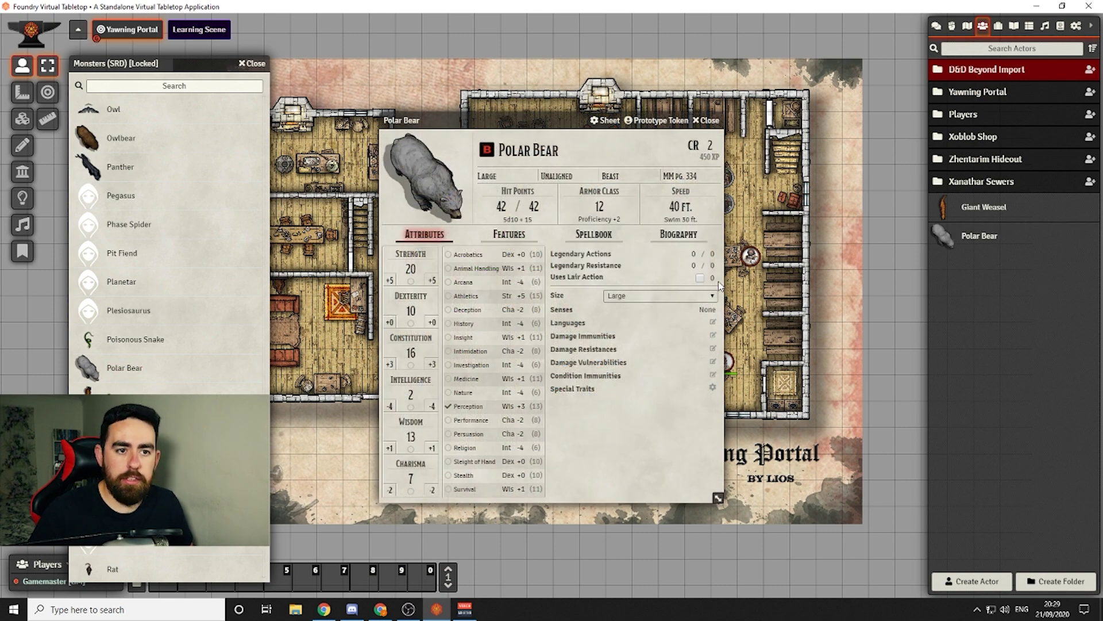
{"action": "left_click", "coordinate": [705, 120]}
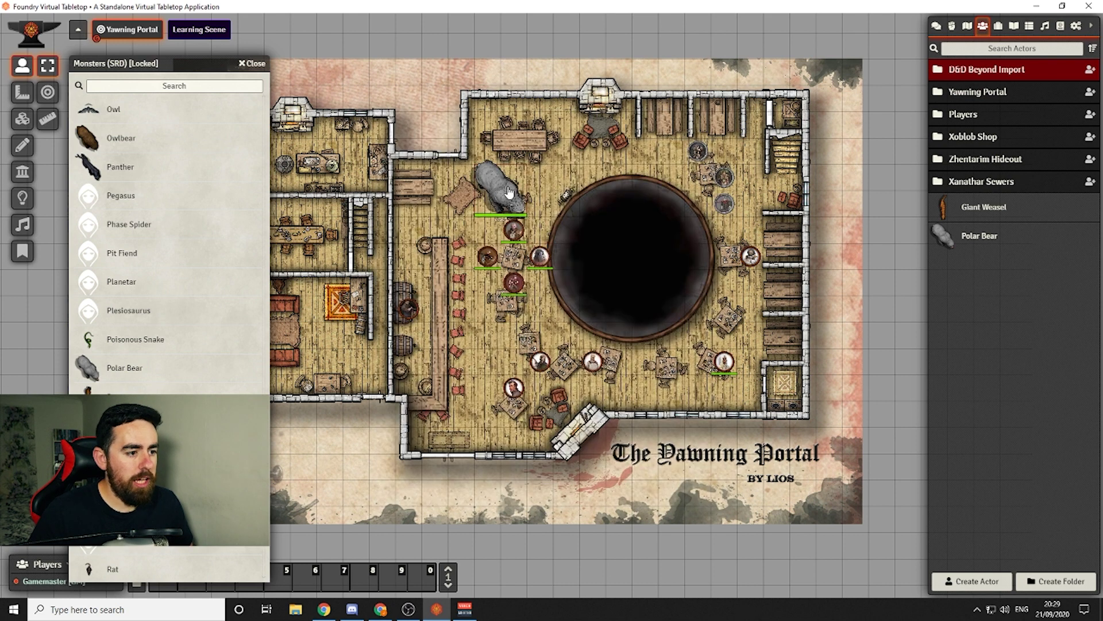
Move the Polar Bear token, then delete it from the map and close the compendium
{"action": "left_click_drag", "start_coordinate": [497, 199], "coordinate": [447, 217]}
{"action": "scroll", "coordinate": [447, 216], "scroll_direction": "down", "scroll_amount": 4}
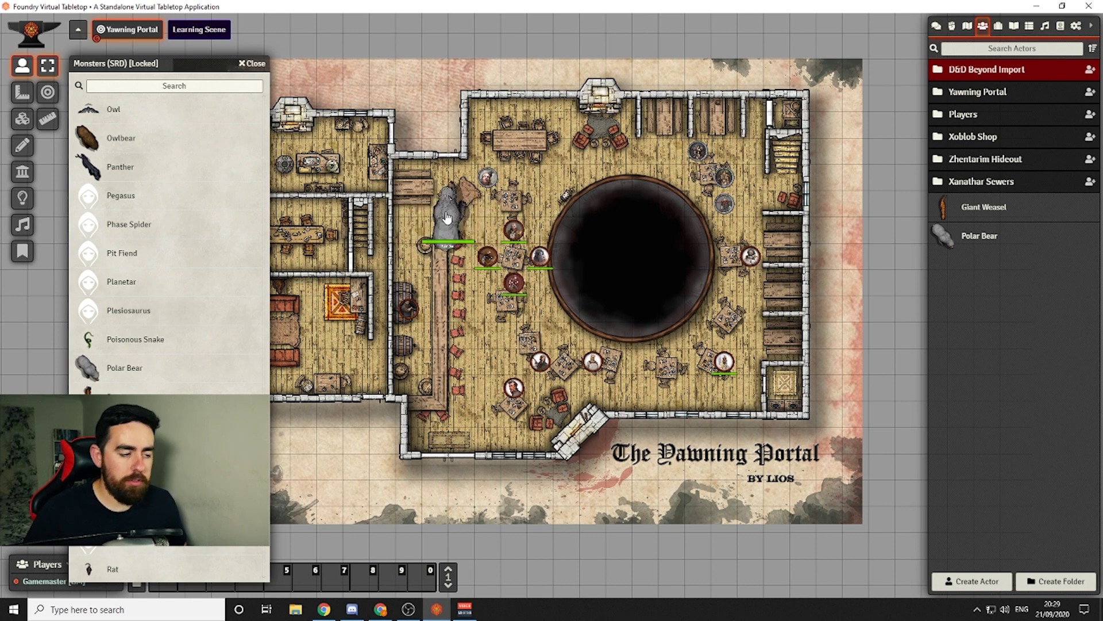
{"action": "scroll", "coordinate": [447, 217], "scroll_direction": "down", "scroll_amount": 6}
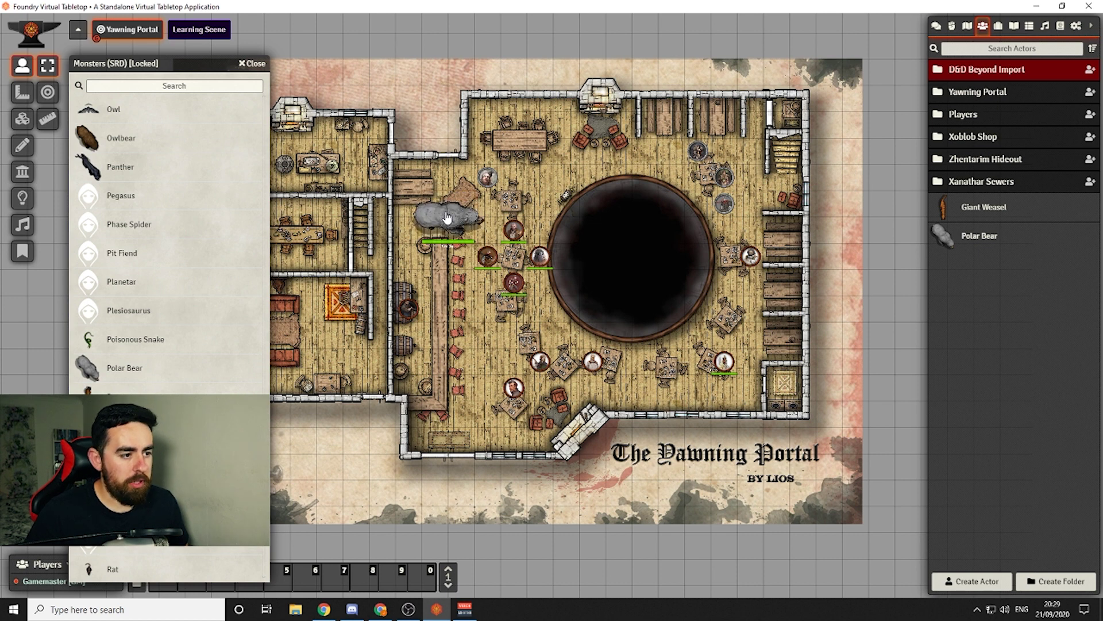
{"action": "scroll", "coordinate": [447, 217], "scroll_direction": "up", "scroll_amount": 3}
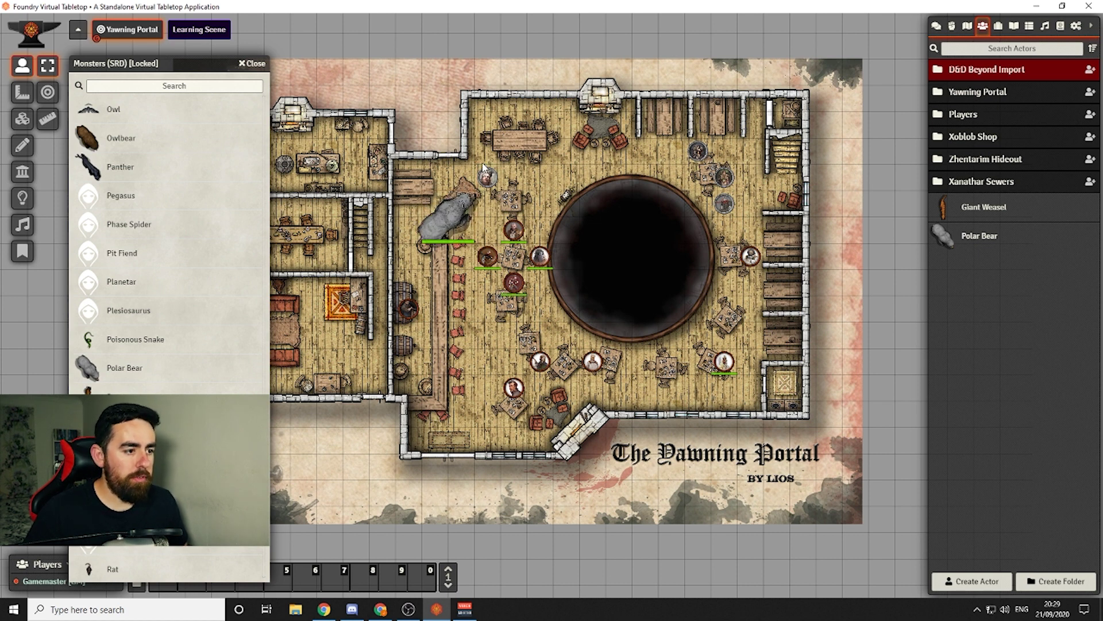
{"action": "scroll", "coordinate": [448, 224], "scroll_direction": "down", "scroll_amount": 3}
{"action": "scroll", "coordinate": [448, 224], "scroll_direction": "down", "scroll_amount": 3}
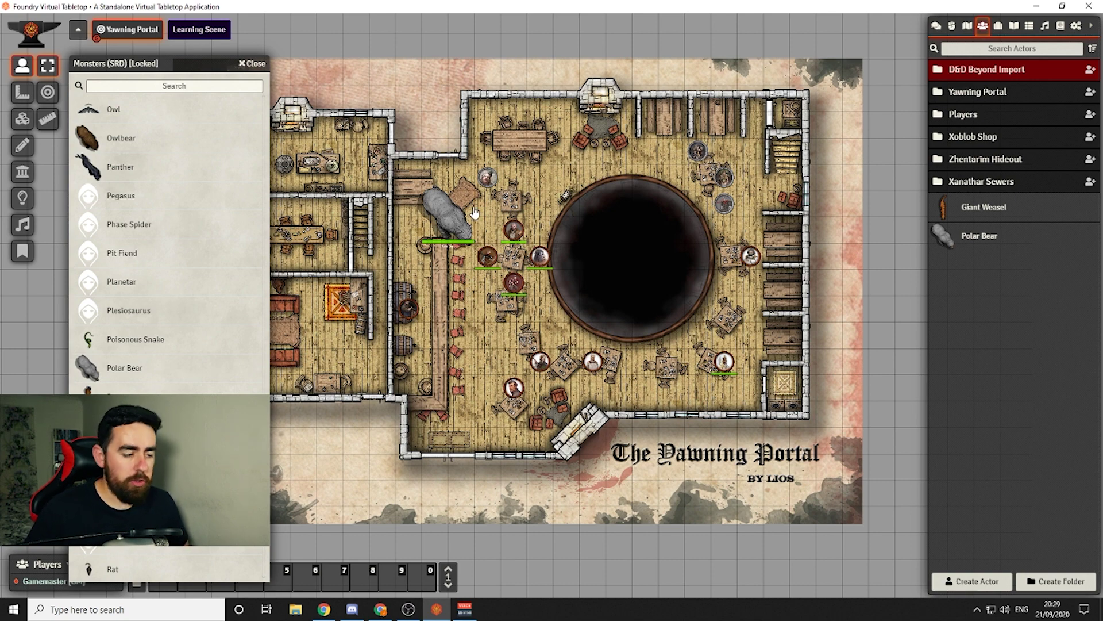
{"action": "key", "text": "Delete"}
{"action": "key", "text": "Escape"}
{"action": "left_click", "coordinate": [998, 25]}
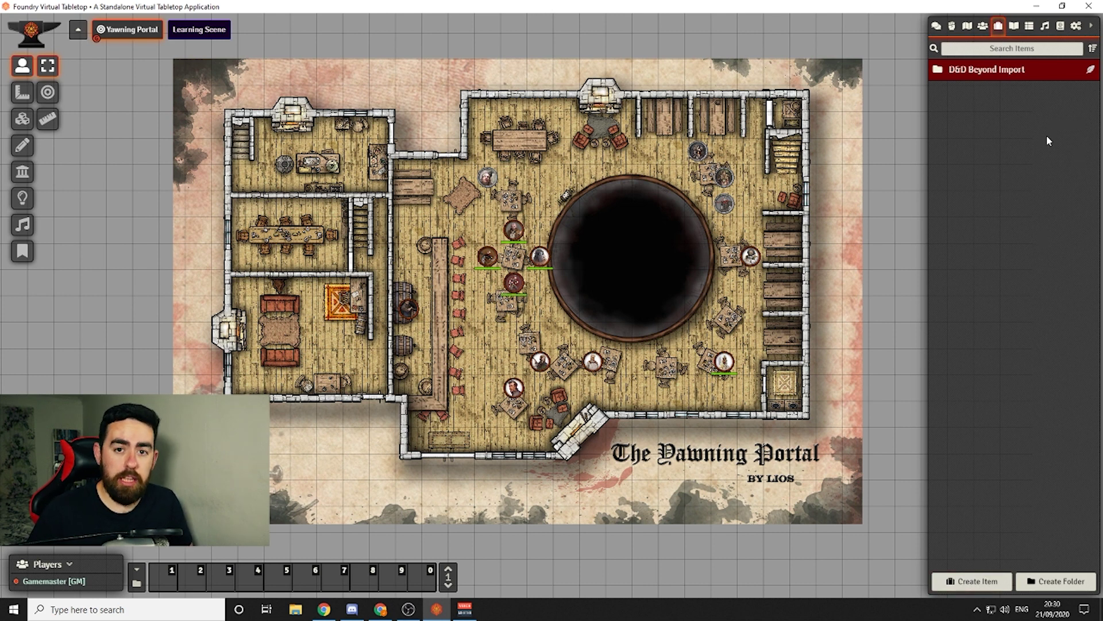
Expand the Waterdeep Dragon Heist journal folders and read through 'Chapter 1: A Friend in Need'
{"action": "left_click", "coordinate": [1014, 27]}
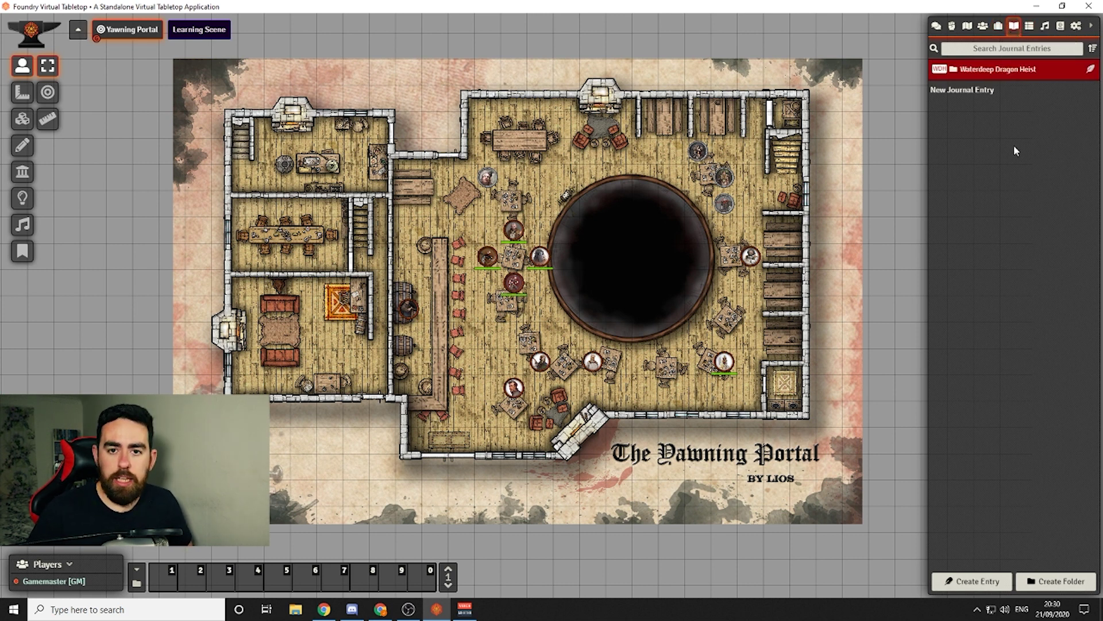
{"action": "left_click", "coordinate": [984, 70]}
{"action": "left_click", "coordinate": [982, 156]}
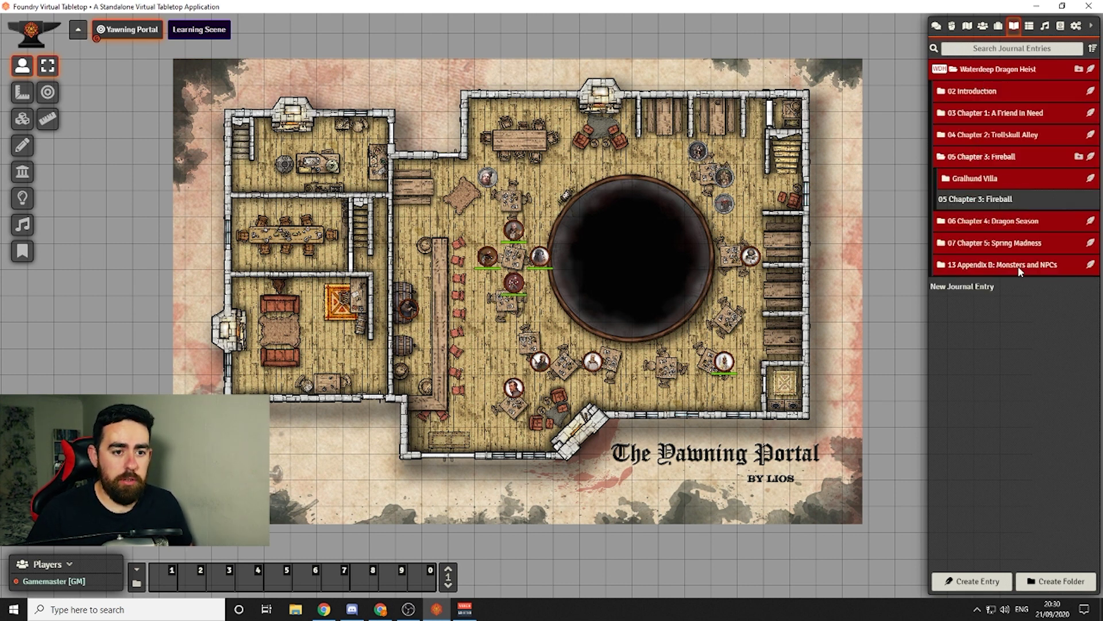
{"action": "left_click", "coordinate": [981, 118]}
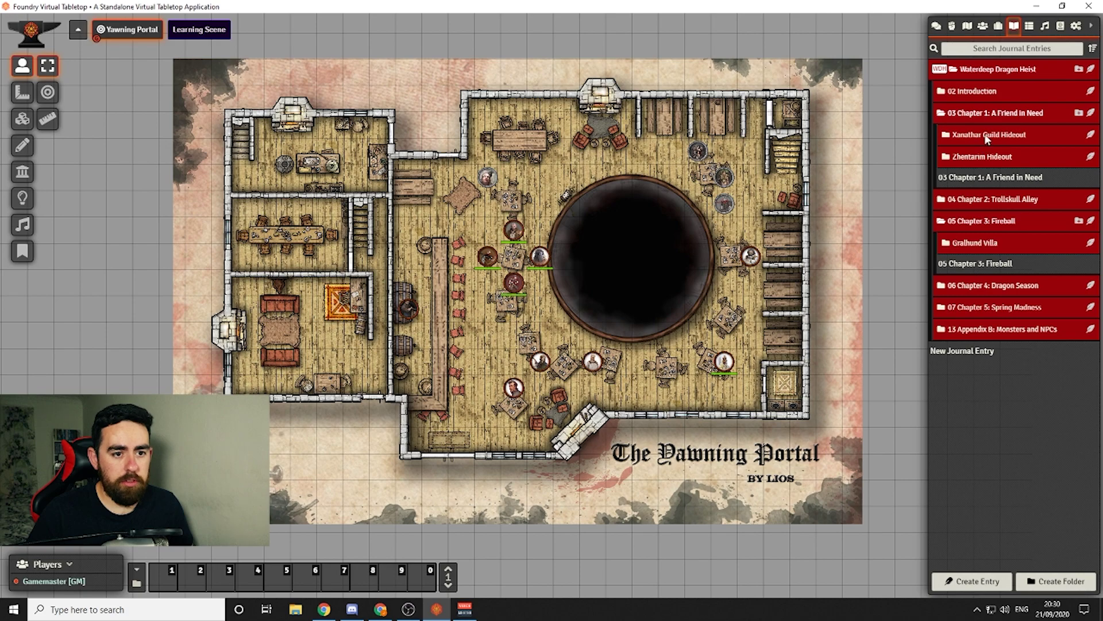
{"action": "left_click", "coordinate": [979, 178]}
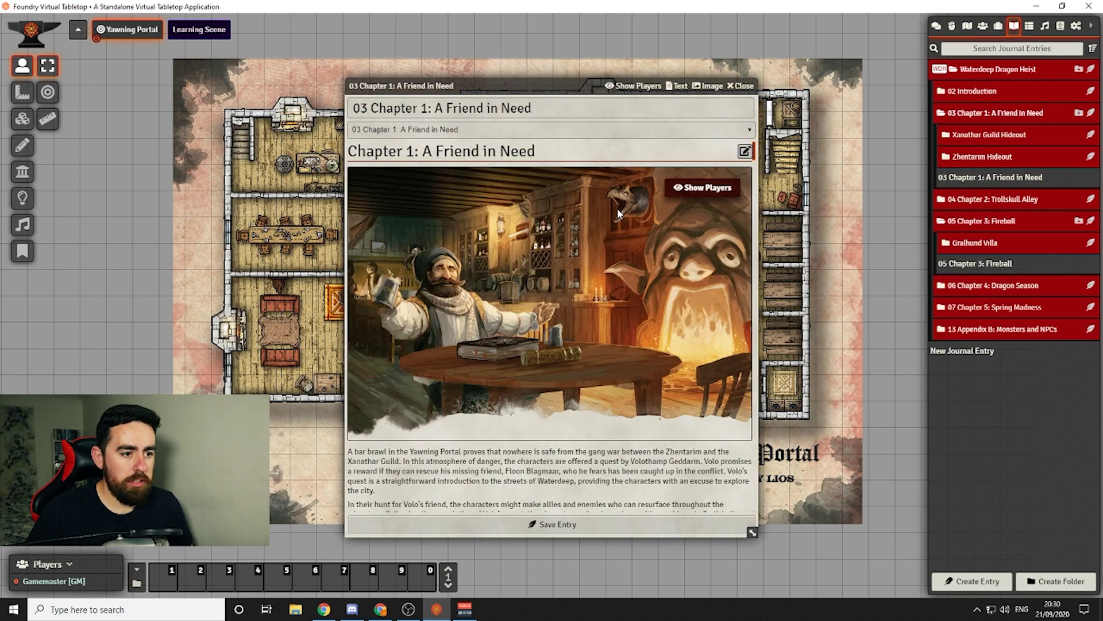
{"action": "scroll", "coordinate": [465, 239], "scroll_direction": "down", "scroll_amount": 20}
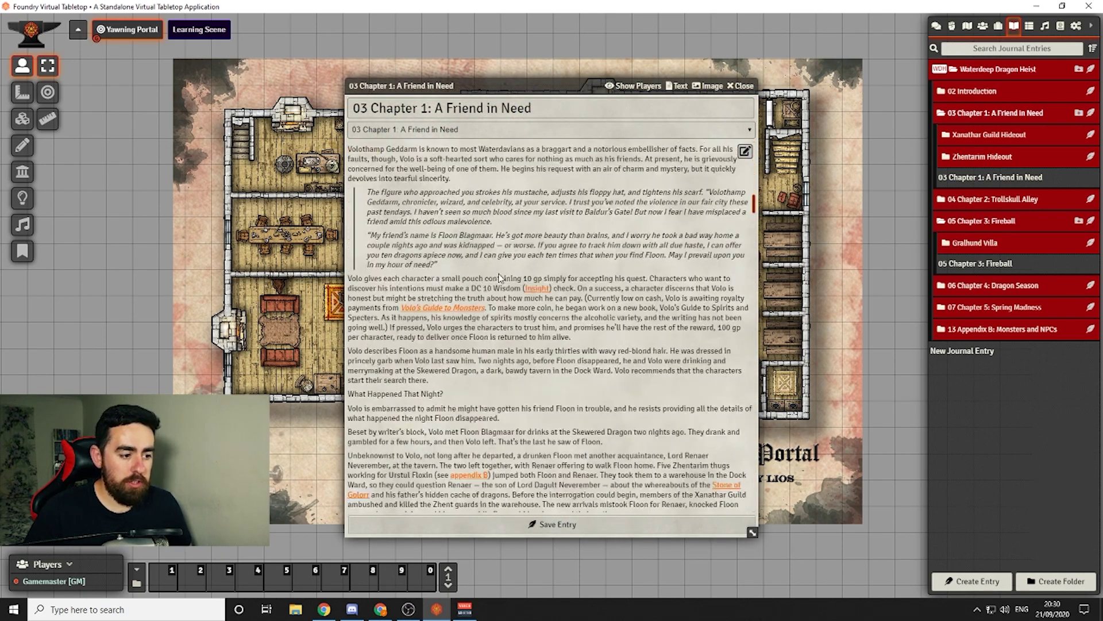
{"action": "scroll", "coordinate": [494, 250], "scroll_direction": "down", "scroll_amount": 15}
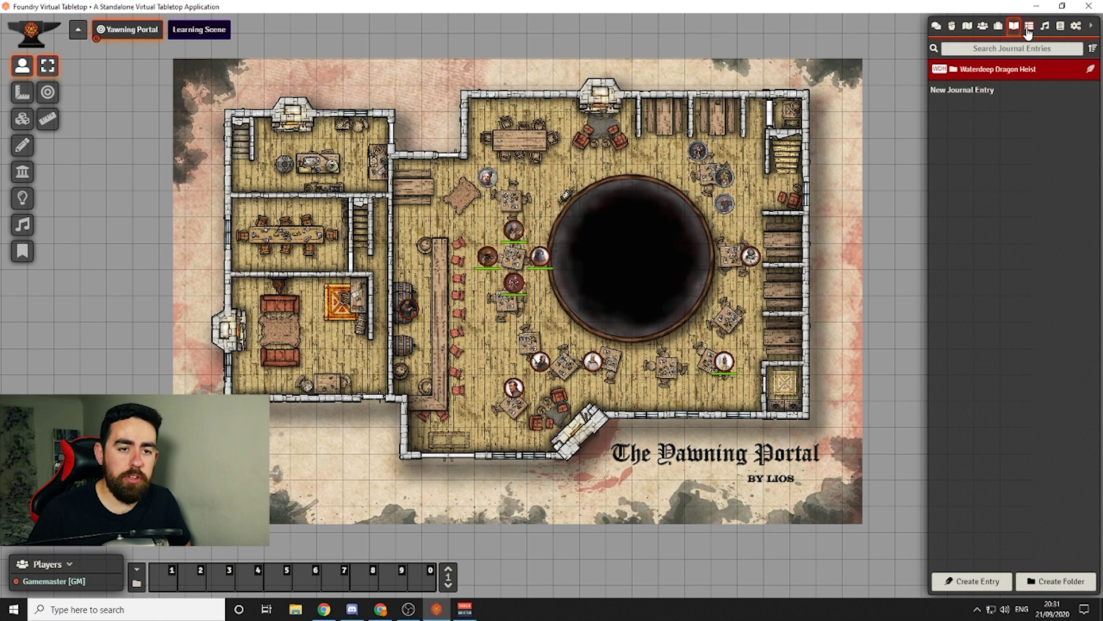
Open the Goods roll table under Waterdeep Dragon Heist > 06 Chapter 4: Dragon Season and review its entries
{"action": "left_click", "coordinate": [1029, 26]}
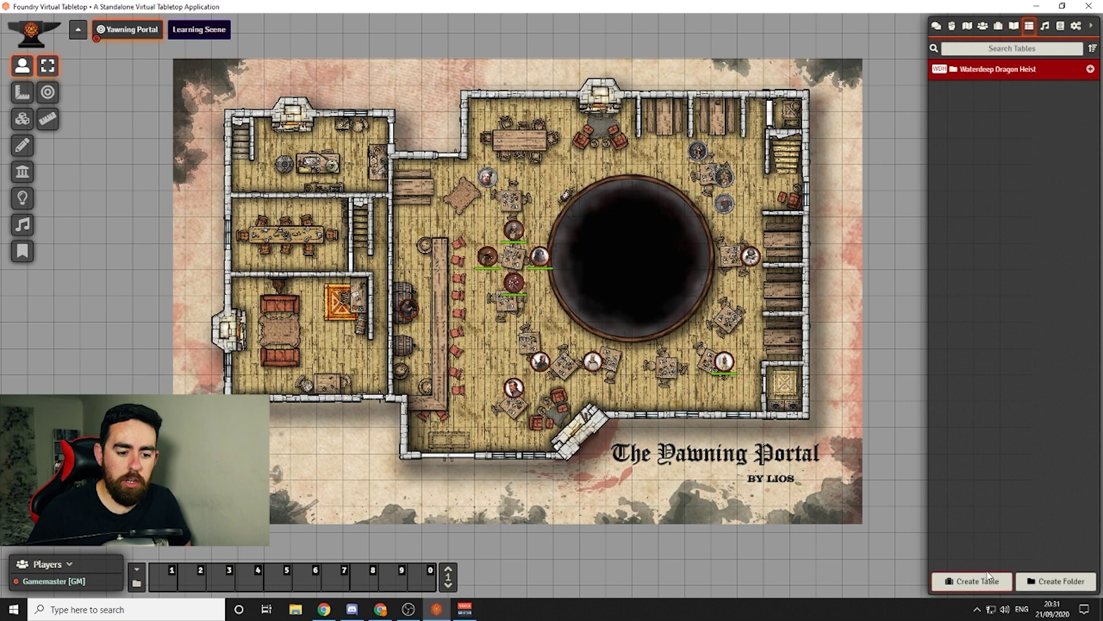
{"action": "left_click", "coordinate": [995, 73]}
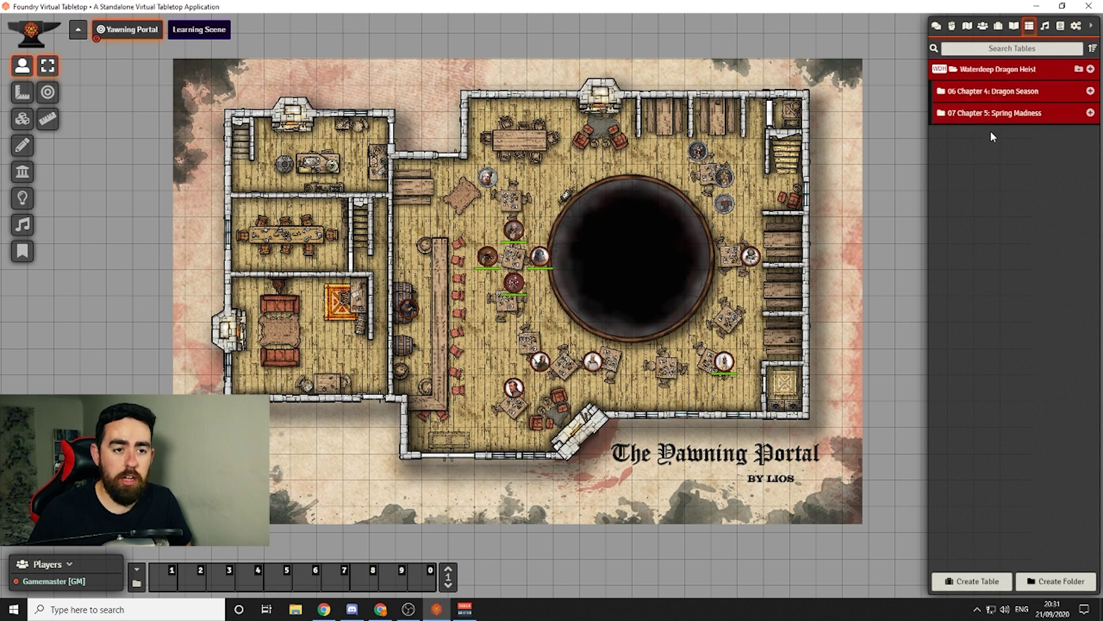
{"action": "left_click", "coordinate": [988, 92]}
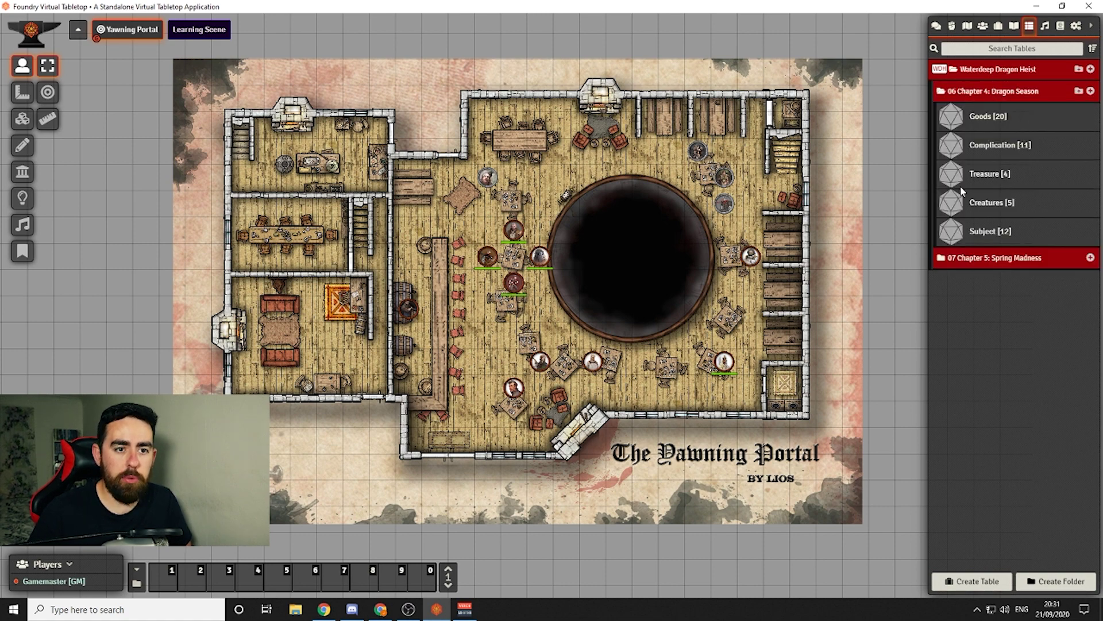
{"action": "left_click", "coordinate": [985, 117]}
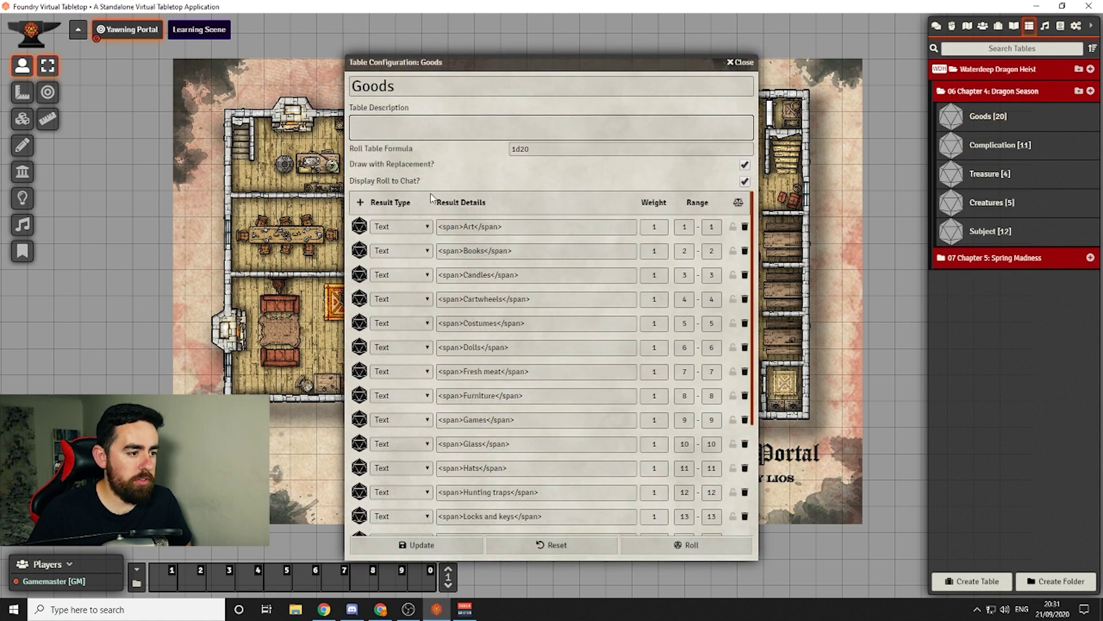
{"action": "scroll", "coordinate": [549, 480], "scroll_direction": "down", "scroll_amount": 3}
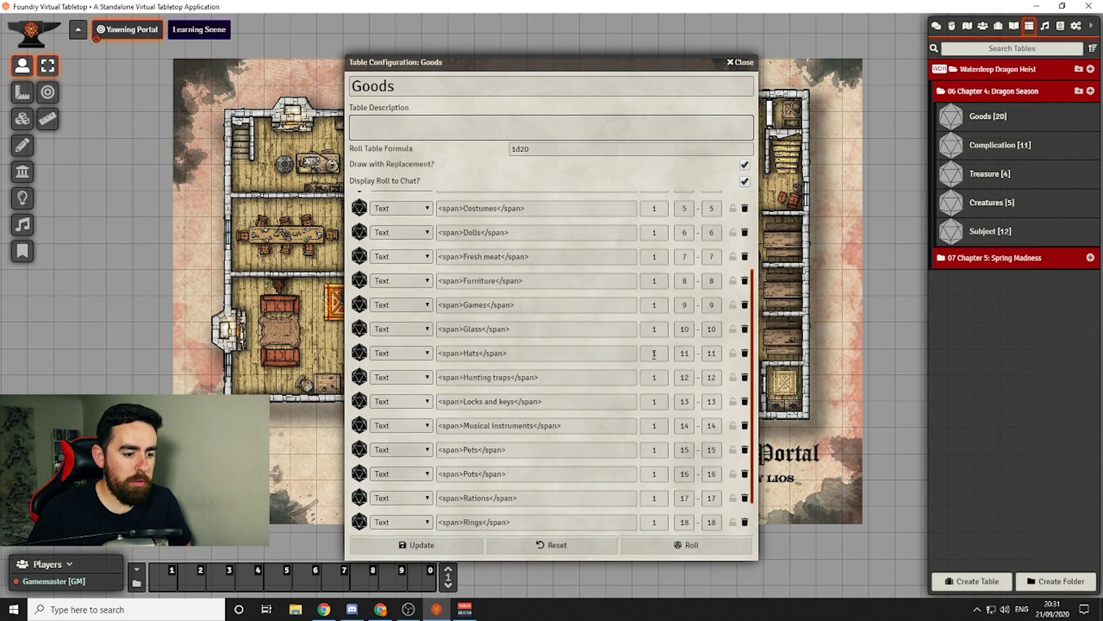
{"action": "scroll", "coordinate": [726, 326], "scroll_direction": "up", "scroll_amount": 3}
{"action": "scroll", "coordinate": [695, 246], "scroll_direction": "down", "scroll_amount": 3}
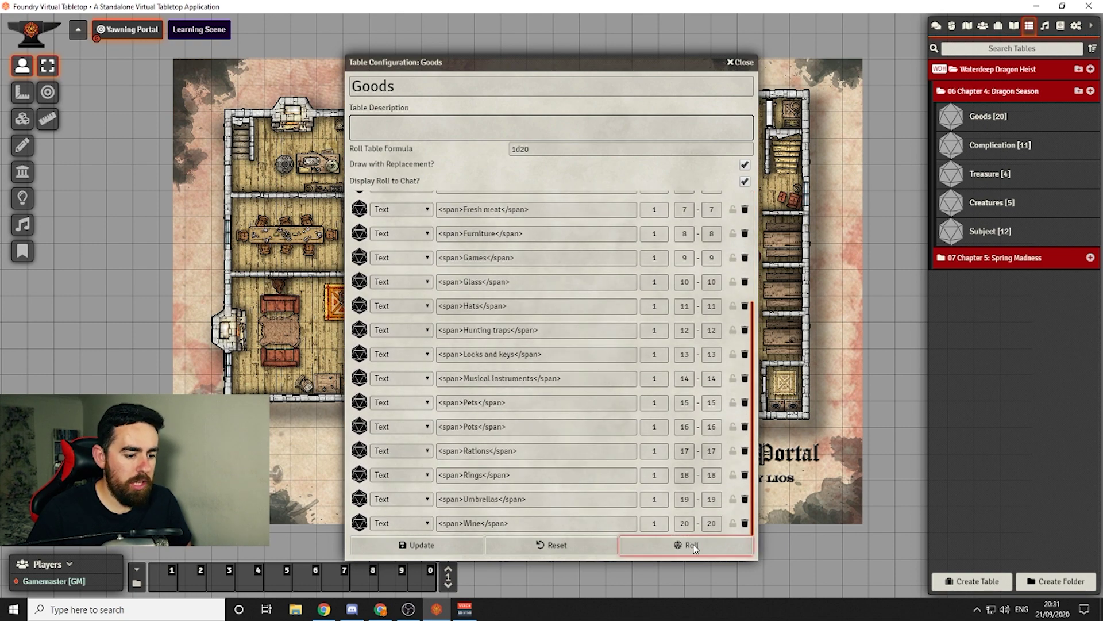
{"action": "scroll", "coordinate": [632, 244], "scroll_direction": "up", "scroll_amount": 3}
{"action": "scroll", "coordinate": [569, 241], "scroll_direction": "down", "scroll_amount": 3}
{"action": "scroll", "coordinate": [547, 378], "scroll_direction": "up", "scroll_amount": 3}
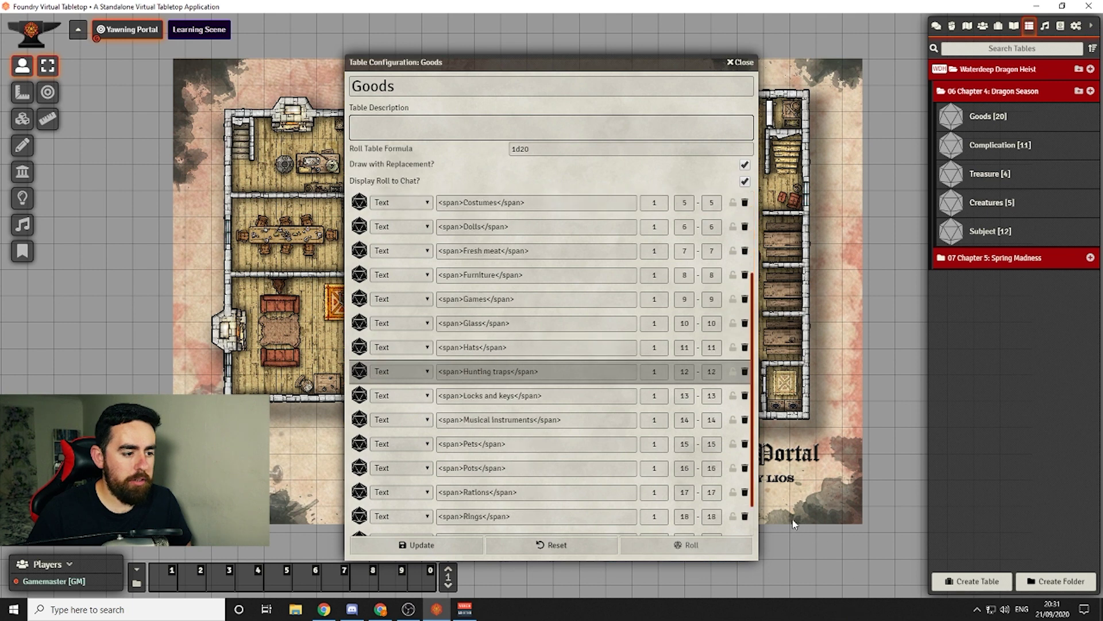
{"action": "scroll", "coordinate": [637, 493], "scroll_direction": "down", "scroll_amount": 3}
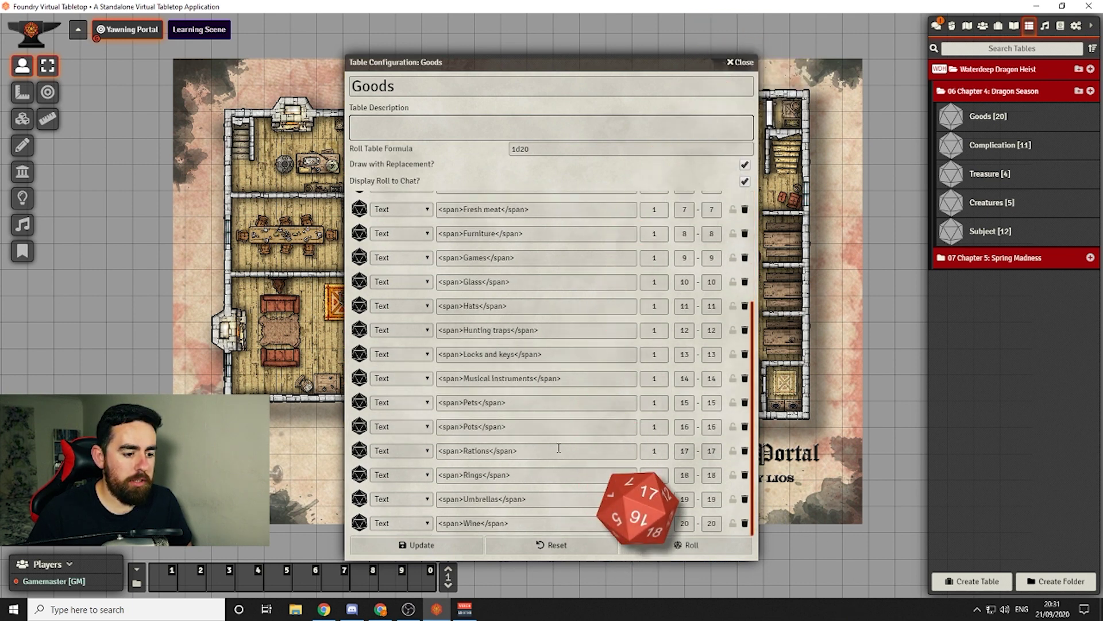
Check the Pots result in chat, close the Goods table, and show the playlists
{"action": "left_click", "coordinate": [936, 25]}
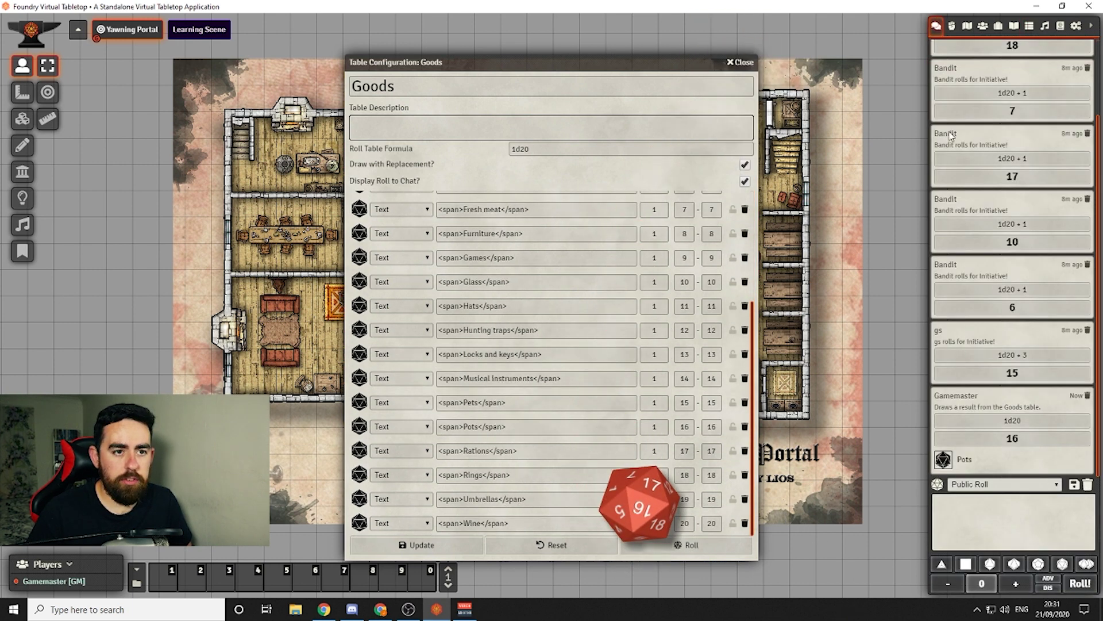
{"action": "key", "text": "Escape"}
{"action": "left_click", "coordinate": [1029, 25]}
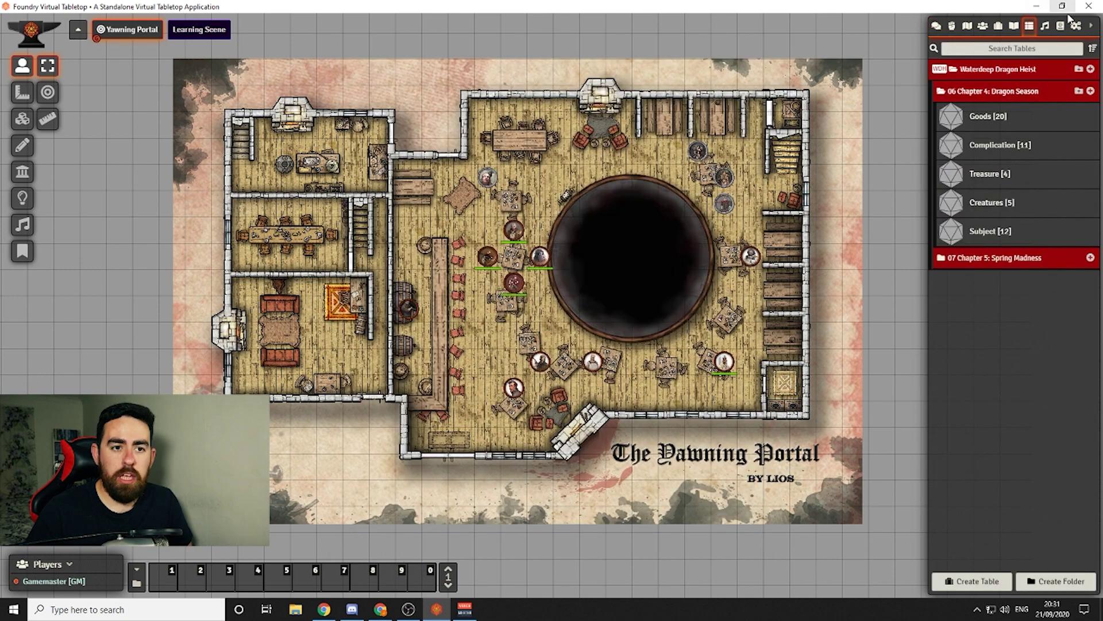
{"action": "left_click", "coordinate": [1045, 25]}
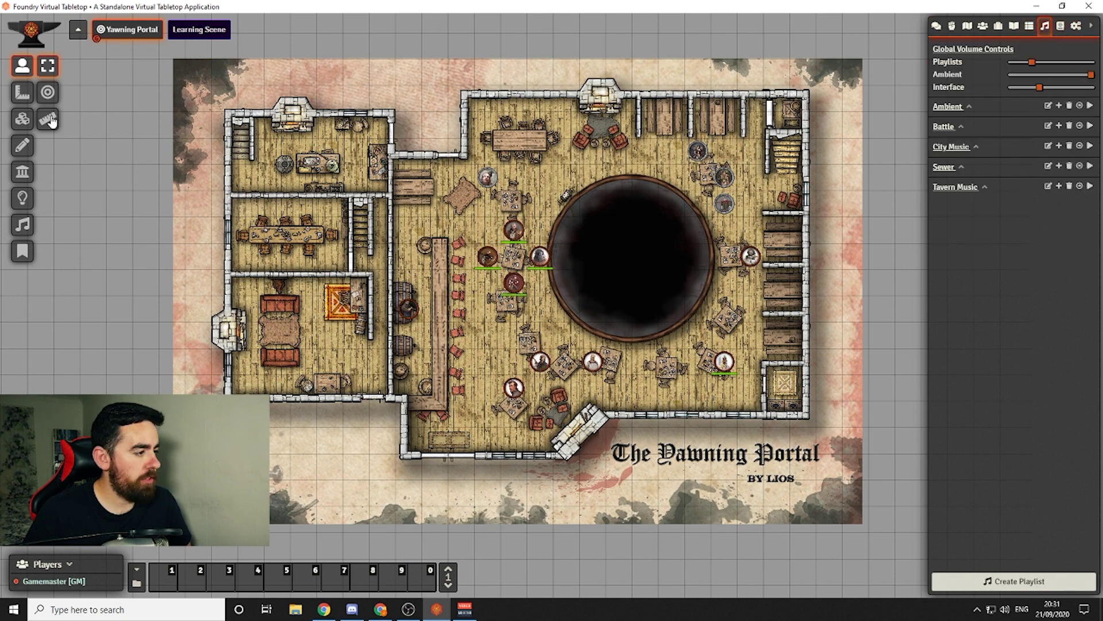
Select the Ambient Sound Controls tool on the scene toolbar
{"action": "left_click", "coordinate": [22, 224]}
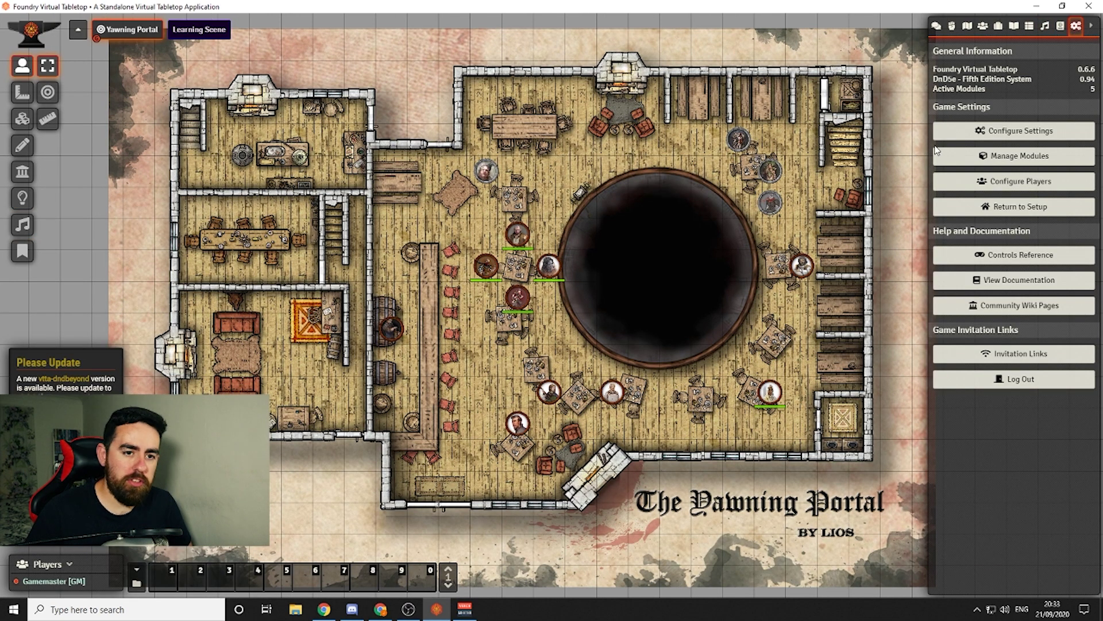
Review the core and DnD5e System Settings in Configure Settings, then close the dialog
{"action": "left_click", "coordinate": [998, 131]}
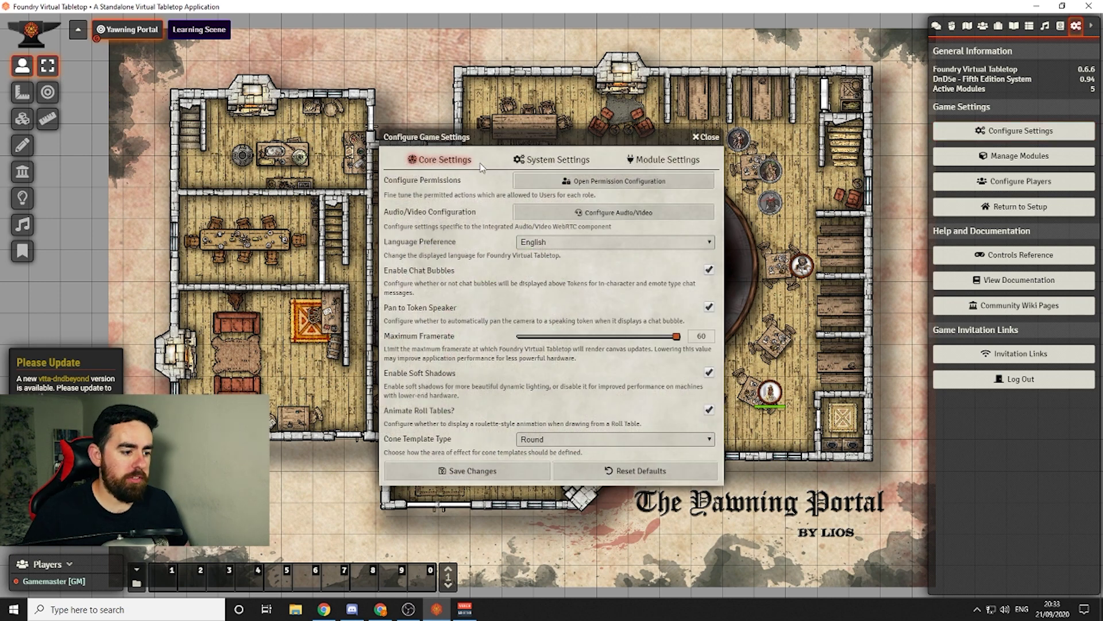
{"action": "left_click", "coordinate": [561, 158]}
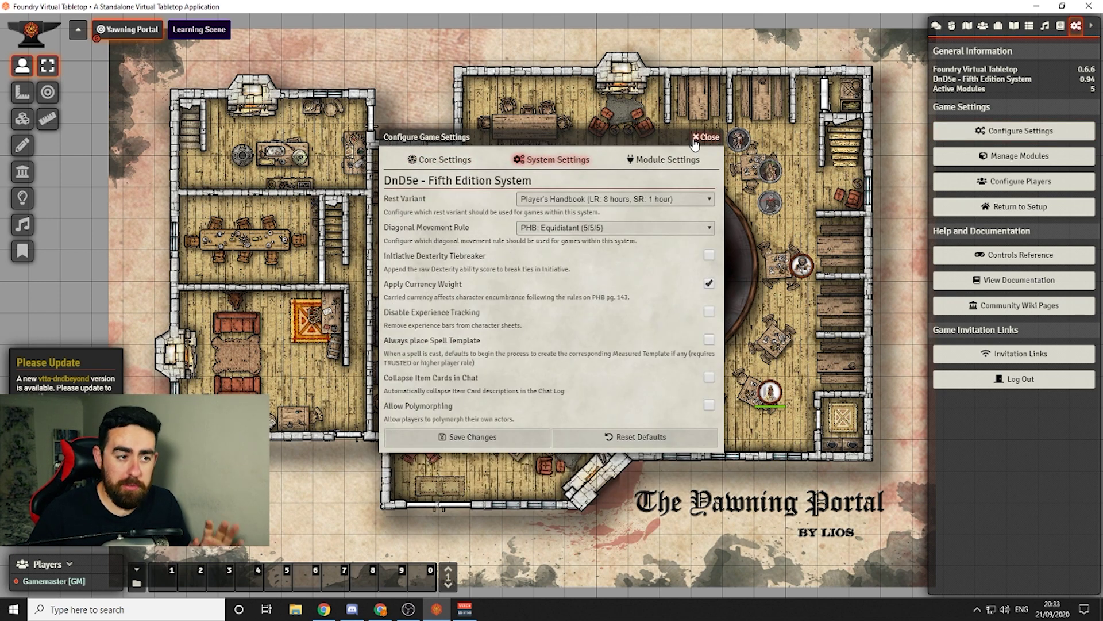
{"action": "left_click", "coordinate": [696, 138]}
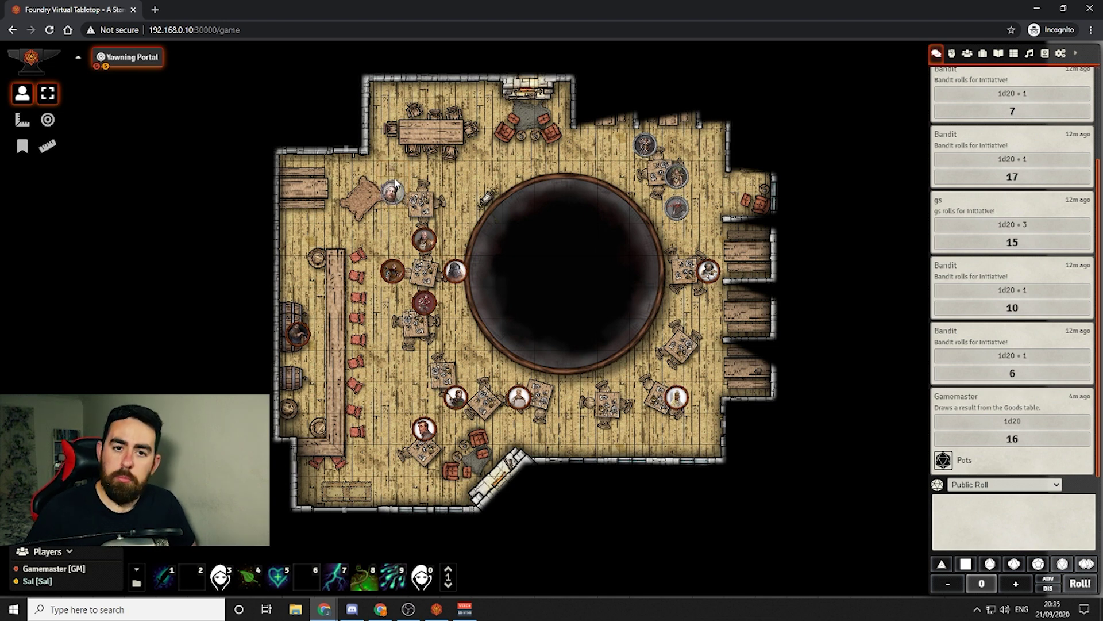
Move two tokens one square each on the tavern map, then open Sal's character sheet
{"action": "left_click_drag", "start_coordinate": [400, 185], "coordinate": [369, 216]}
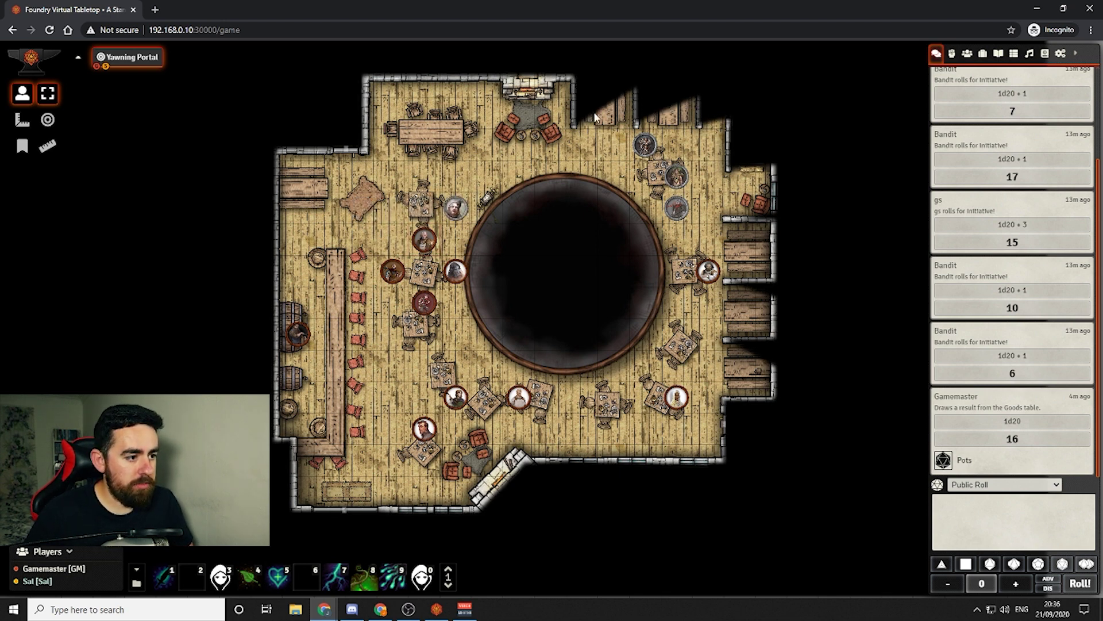
{"action": "left_click_drag", "start_coordinate": [464, 210], "coordinate": [456, 193]}
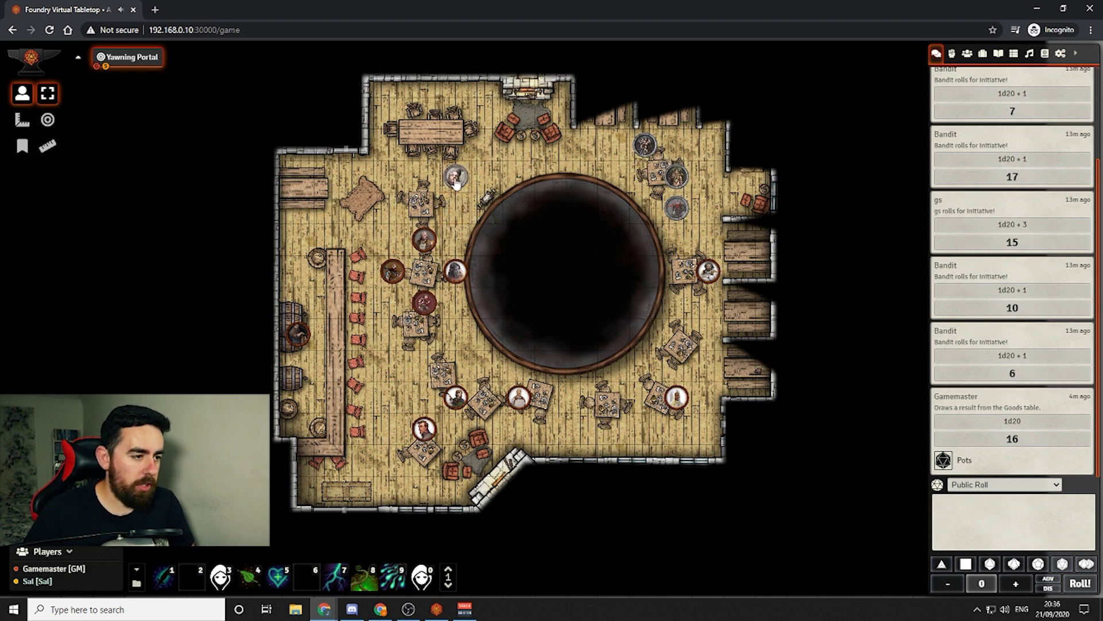
{"action": "double_click", "coordinate": [455, 179]}
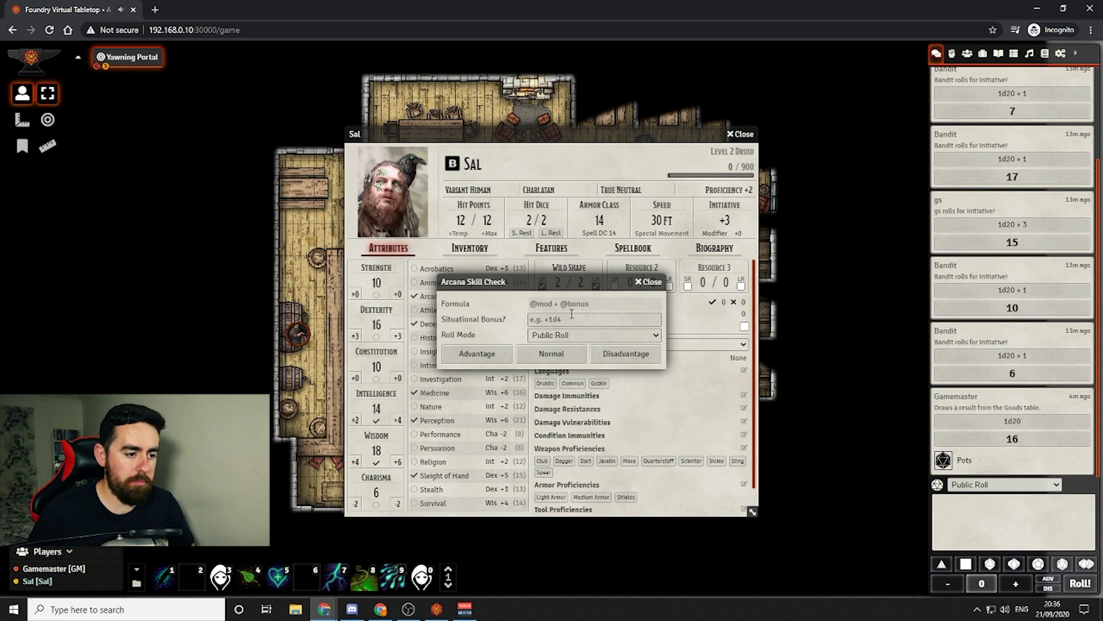
Roll Sal's Arcana check normally for 1d20 + 4, getting 7
{"action": "left_click", "coordinate": [548, 356]}
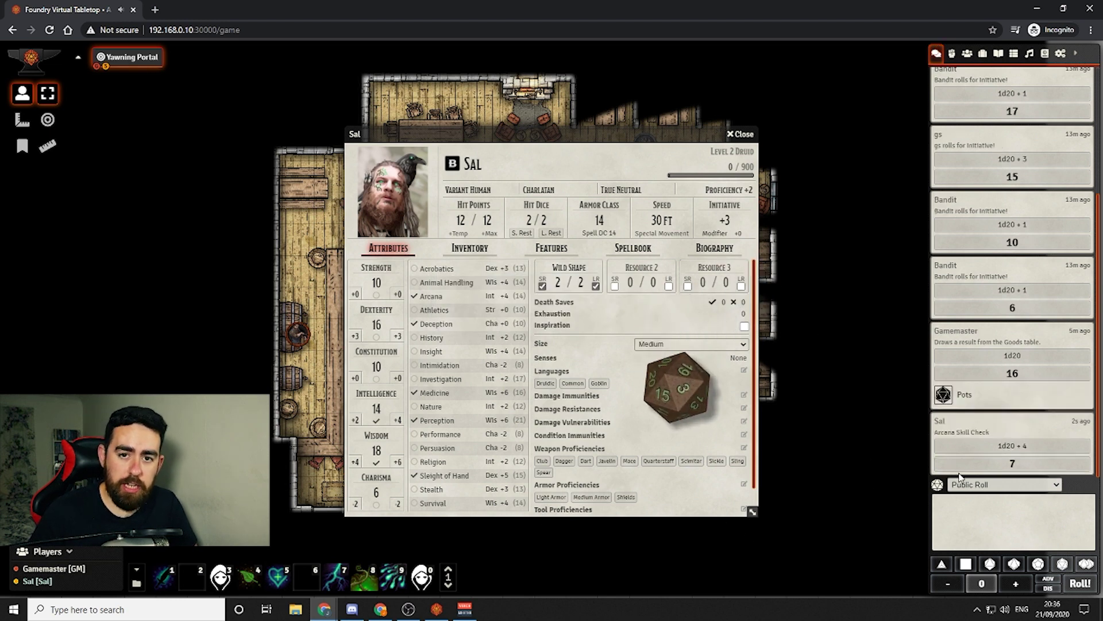
{"action": "left_click", "coordinate": [582, 282]}
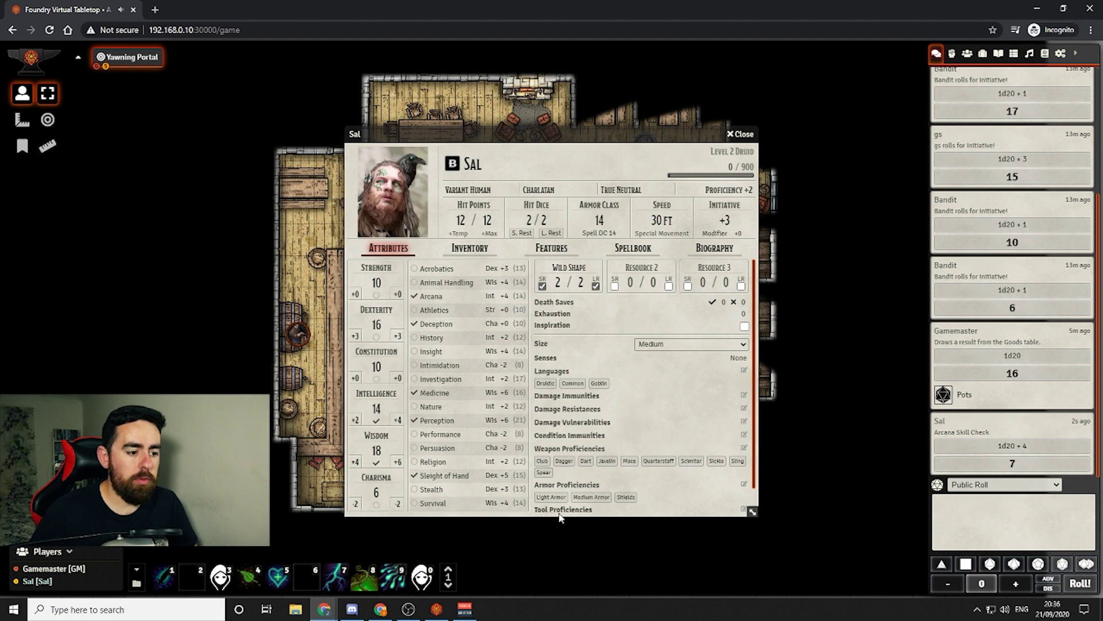
From Sal's inventory, roll a normal Dagger attack (15) and piercing damage (6)
{"action": "left_click", "coordinate": [470, 248]}
{"action": "scroll", "coordinate": [492, 364], "scroll_direction": "down", "scroll_amount": 2}
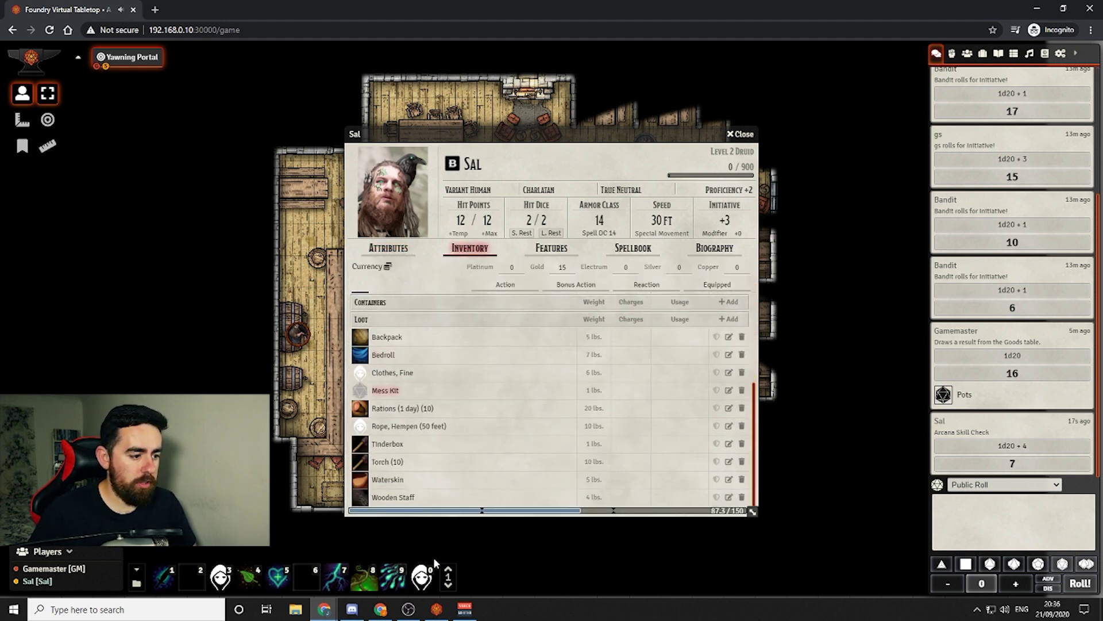
{"action": "scroll", "coordinate": [495, 419], "scroll_direction": "up", "scroll_amount": 3}
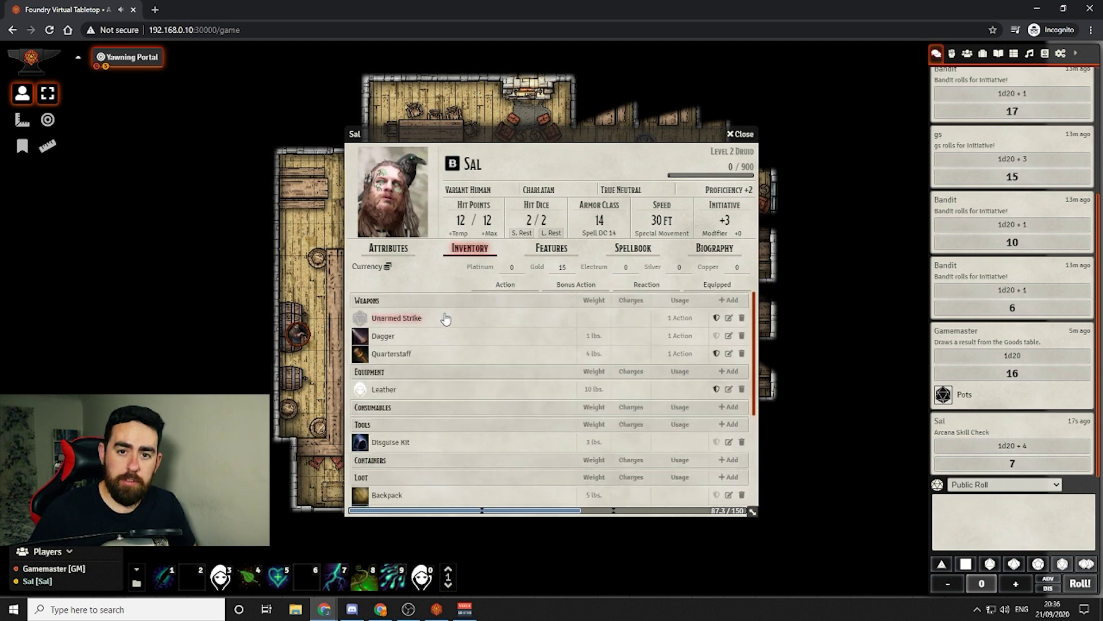
{"action": "left_click", "coordinate": [360, 335]}
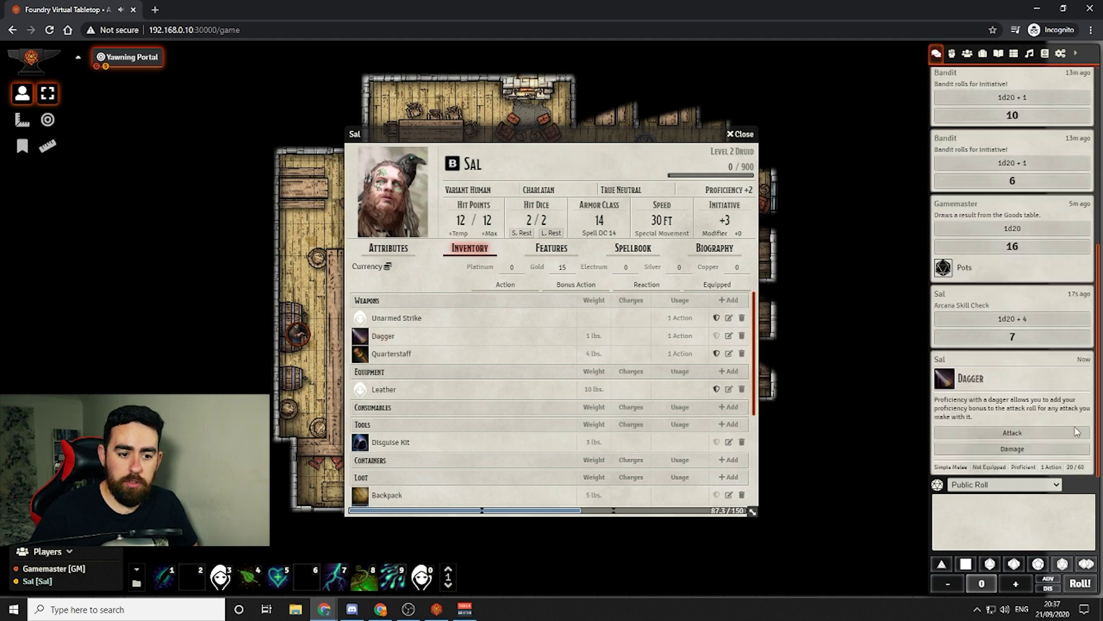
{"action": "left_click", "coordinate": [988, 435]}
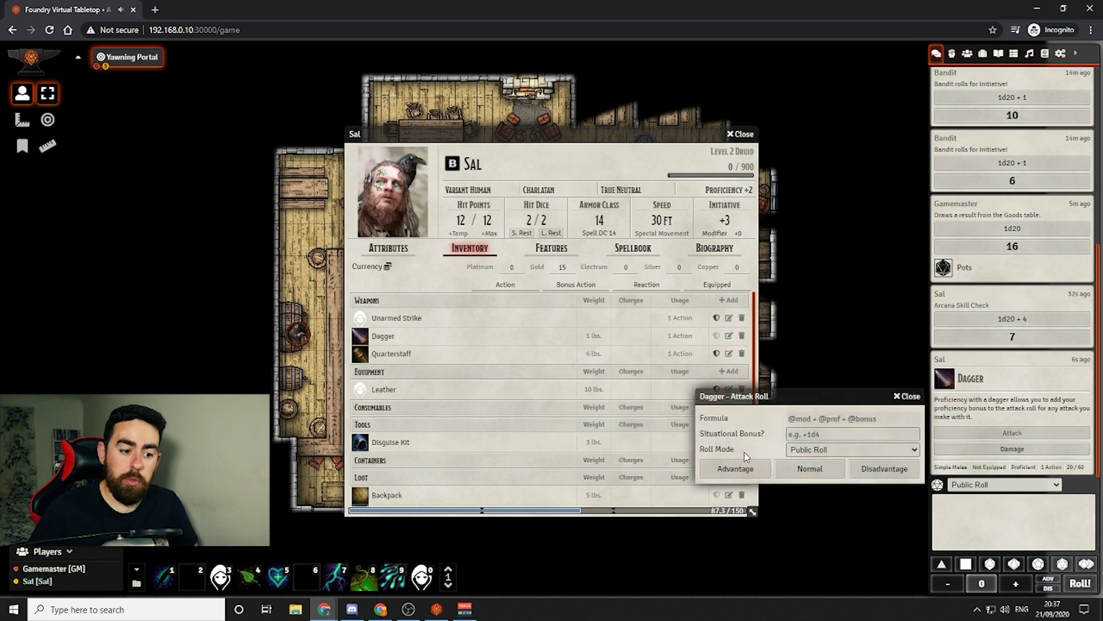
{"action": "left_click", "coordinate": [809, 469]}
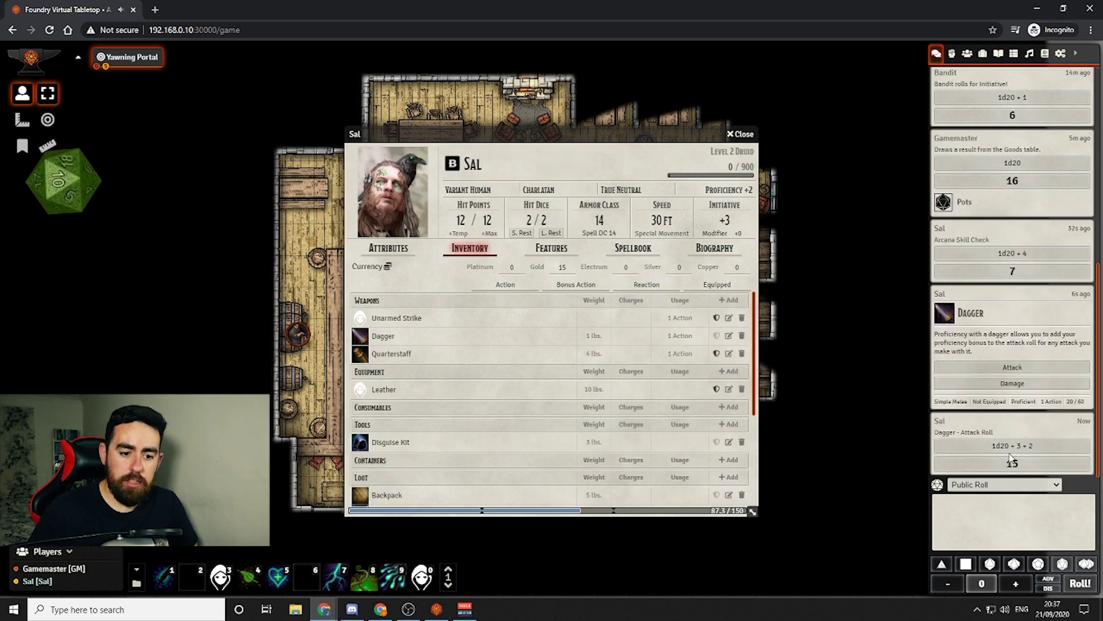
{"action": "left_click", "coordinate": [1012, 383]}
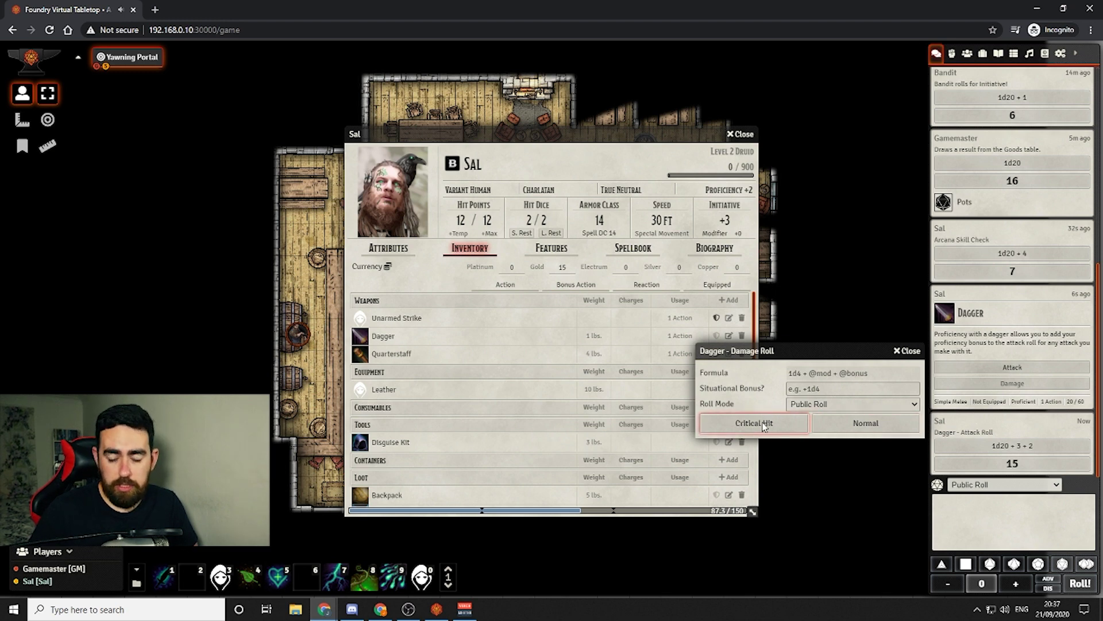
{"action": "left_click", "coordinate": [856, 429]}
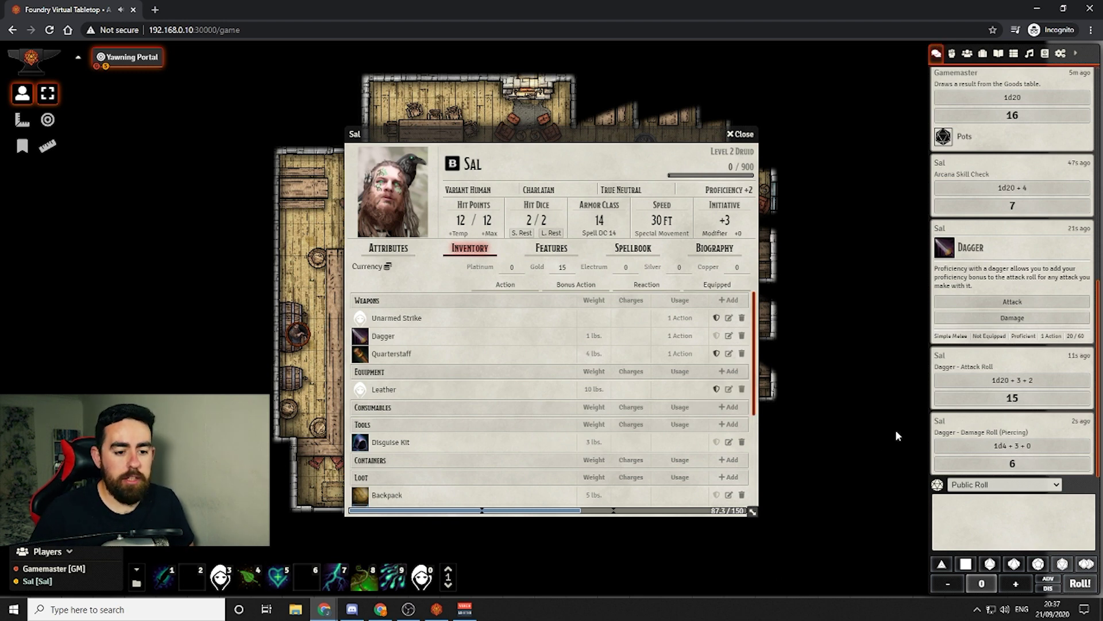
Apply the 6 dagger damage to Sal, heal it back, then show his Features tab
{"action": "right_click", "coordinate": [991, 438]}
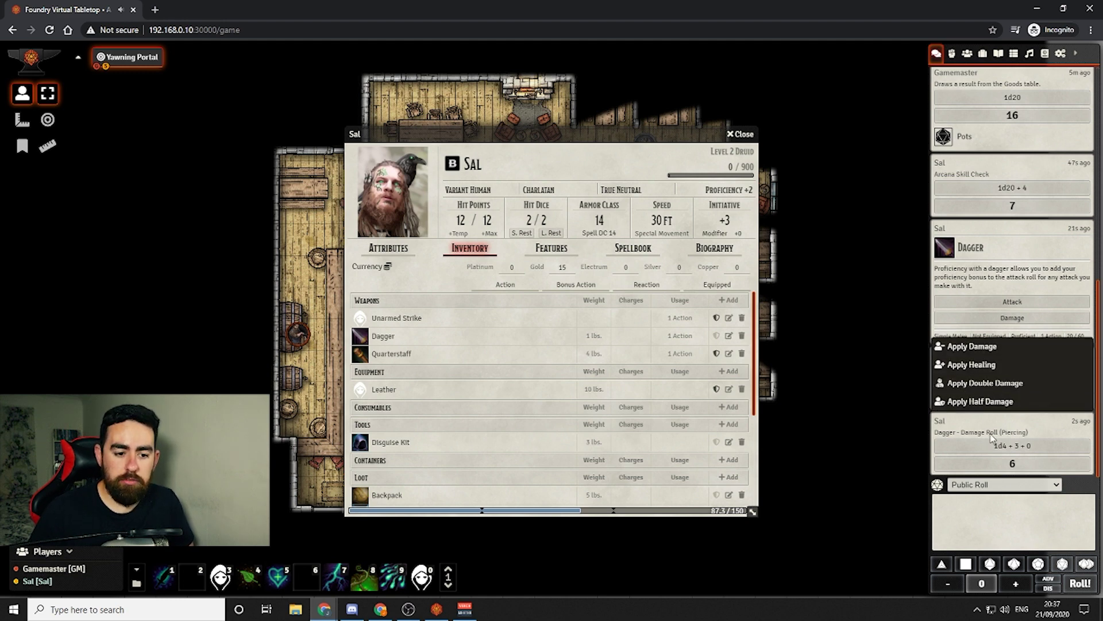
{"action": "left_click", "coordinate": [977, 349]}
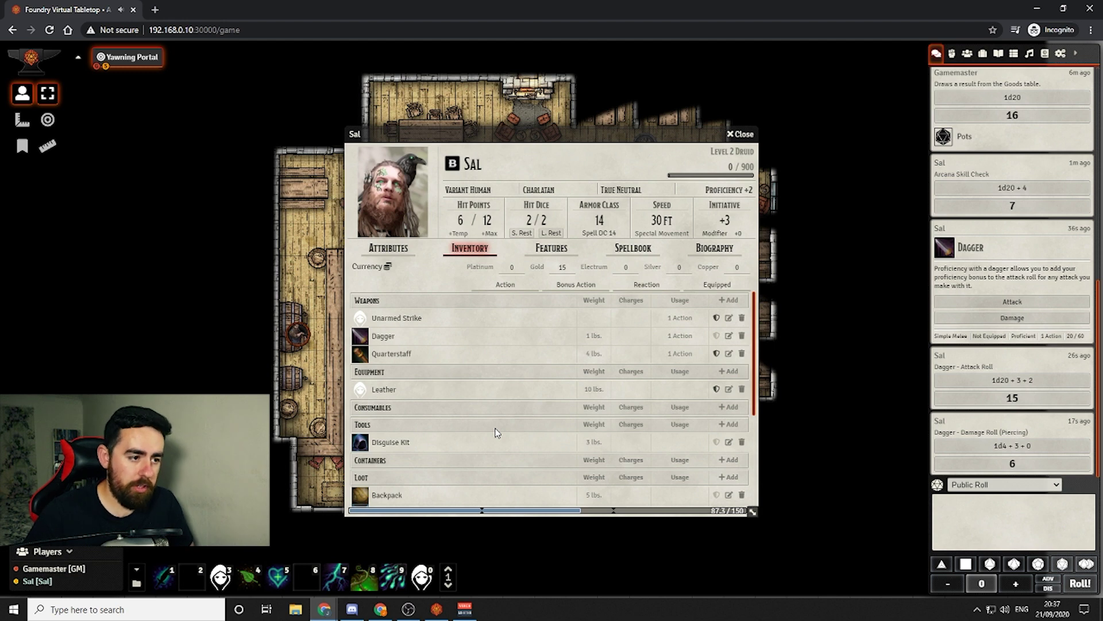
{"action": "right_click", "coordinate": [1006, 449]}
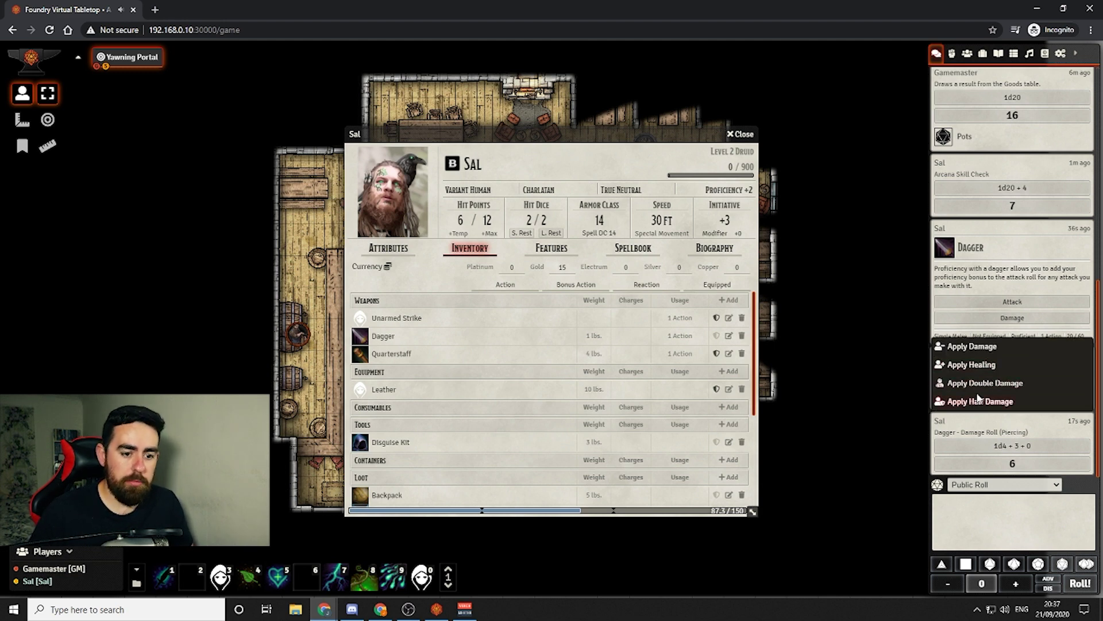
{"action": "left_click", "coordinate": [971, 364]}
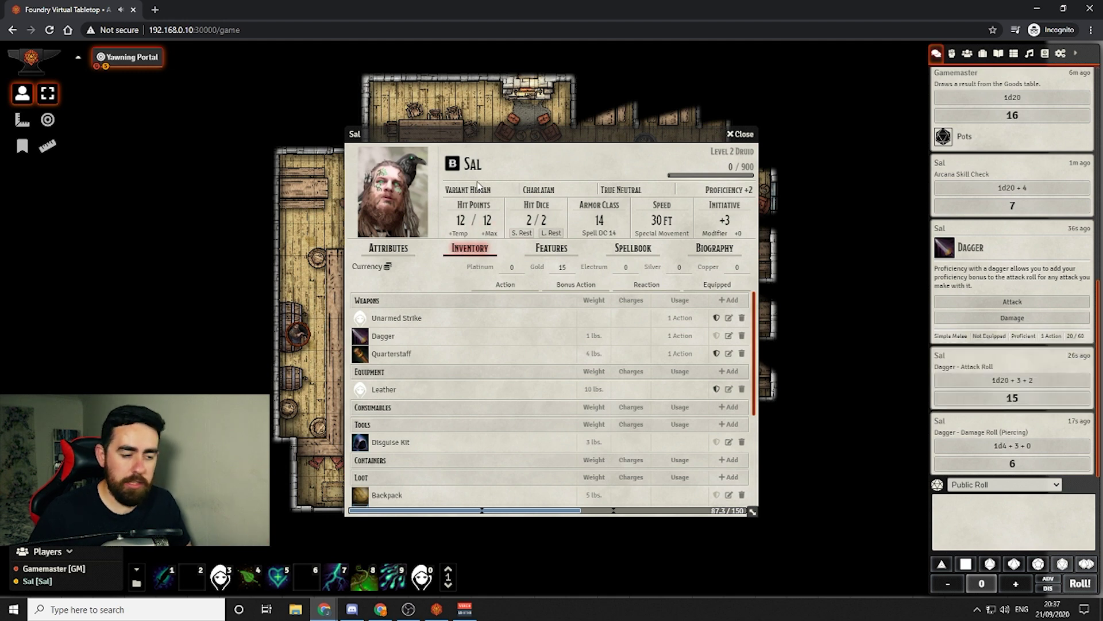
{"action": "left_click", "coordinate": [551, 248]}
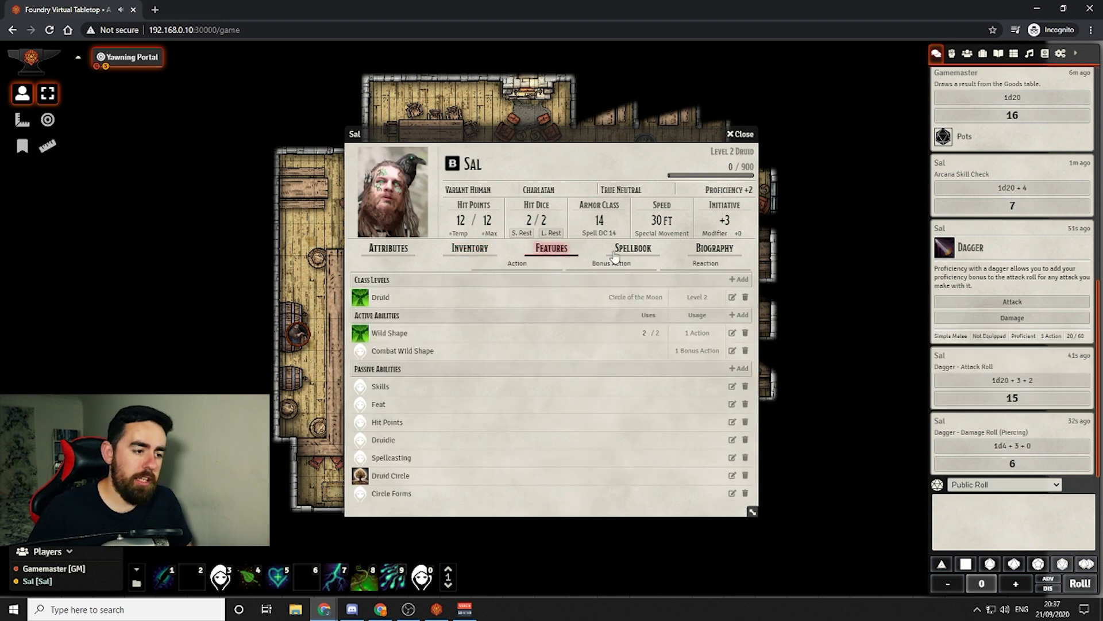
Switch Sal's character sheet to the Spellbook tab
{"action": "left_click", "coordinate": [633, 248]}
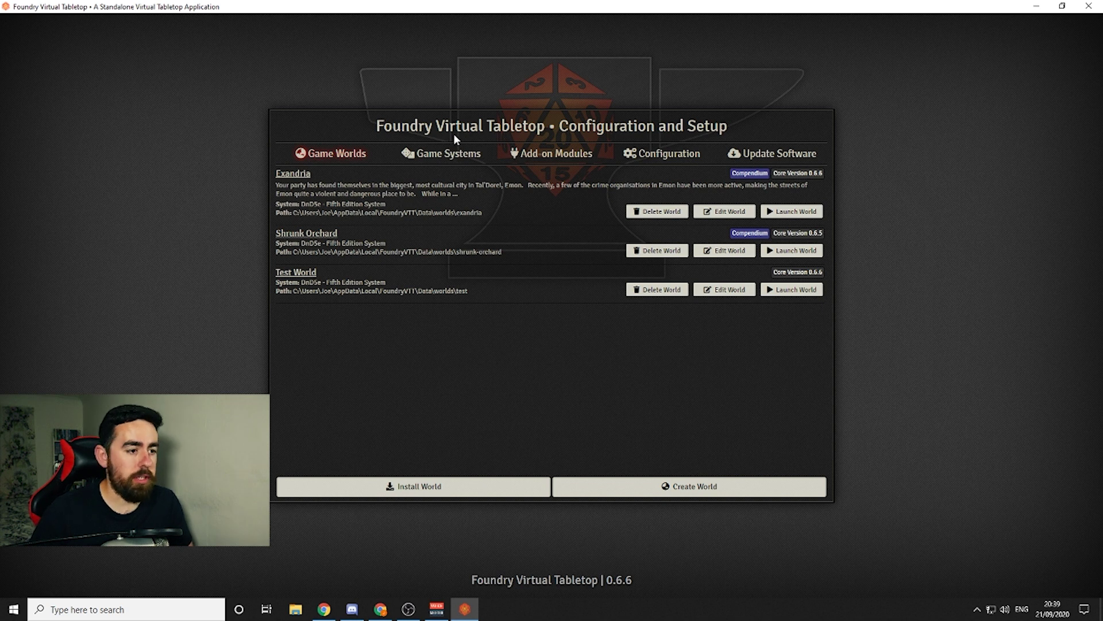
Browse the Install Module package catalogue from Add-on Modules, then close it
{"action": "left_click", "coordinate": [549, 153]}
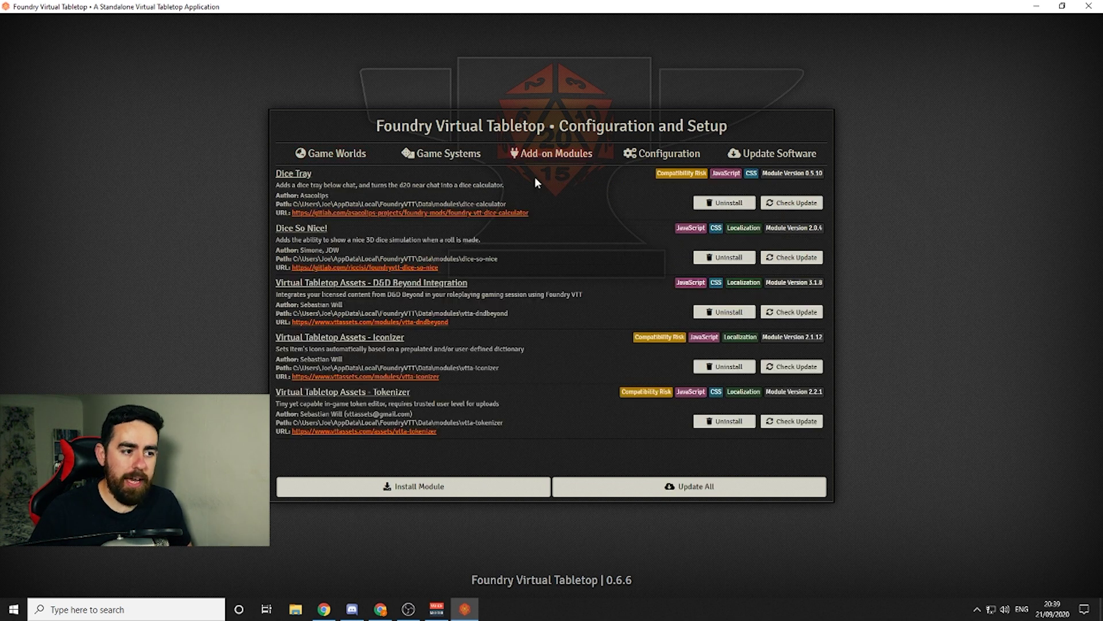
{"action": "left_click", "coordinate": [414, 487]}
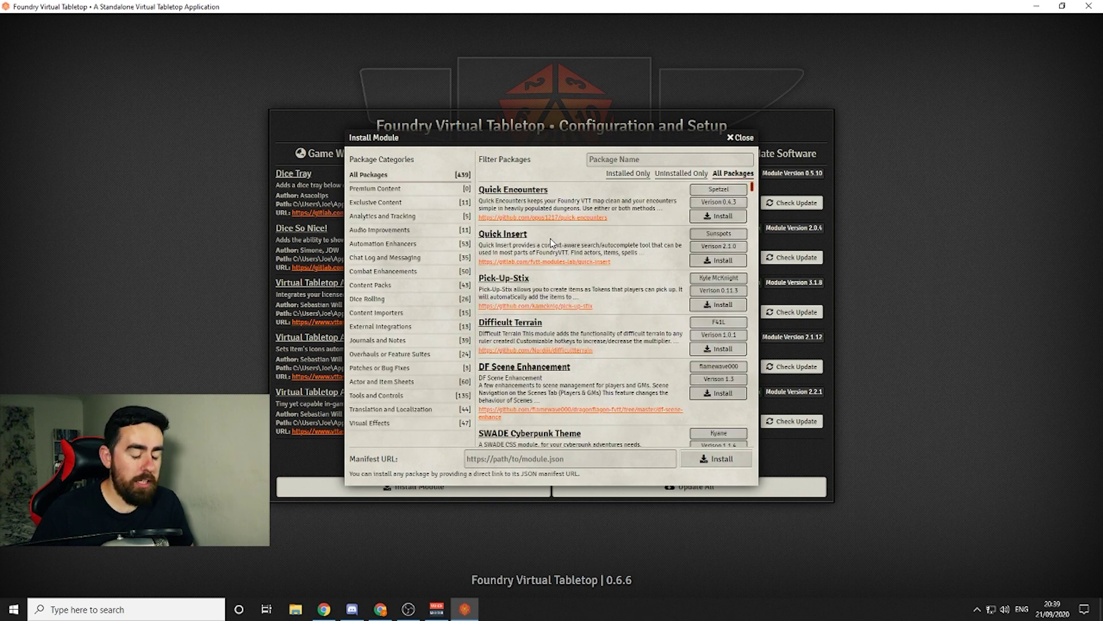
{"action": "scroll", "coordinate": [551, 242], "scroll_direction": "down", "scroll_amount": 15}
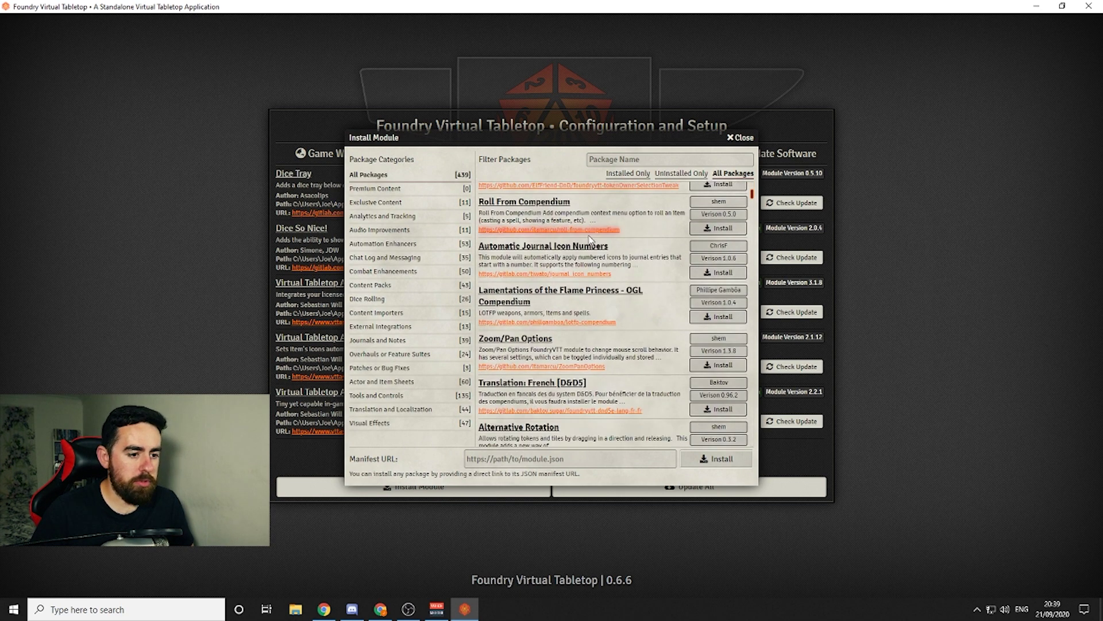
{"action": "scroll", "coordinate": [591, 240], "scroll_direction": "down", "scroll_amount": 15}
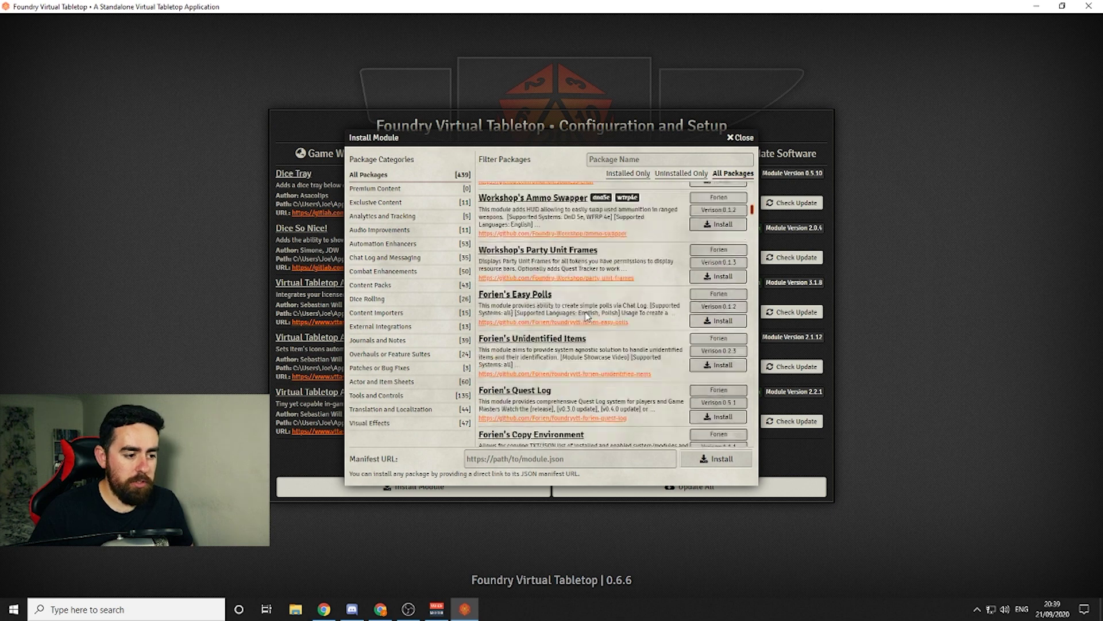
{"action": "scroll", "coordinate": [587, 315], "scroll_direction": "down", "scroll_amount": 5}
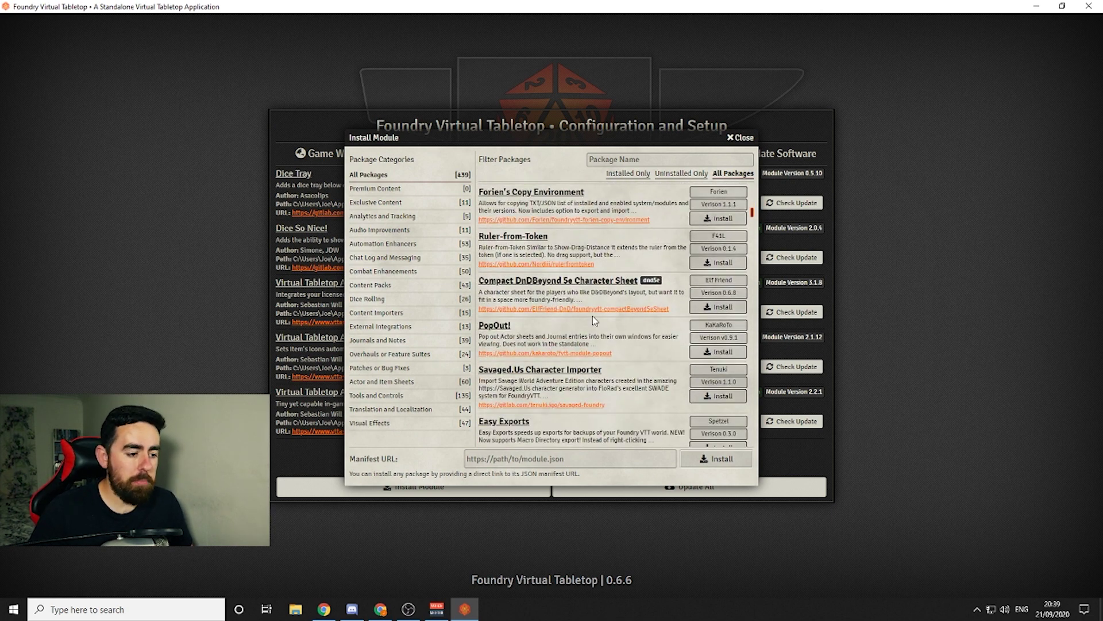
{"action": "scroll", "coordinate": [594, 320], "scroll_direction": "down", "scroll_amount": 10}
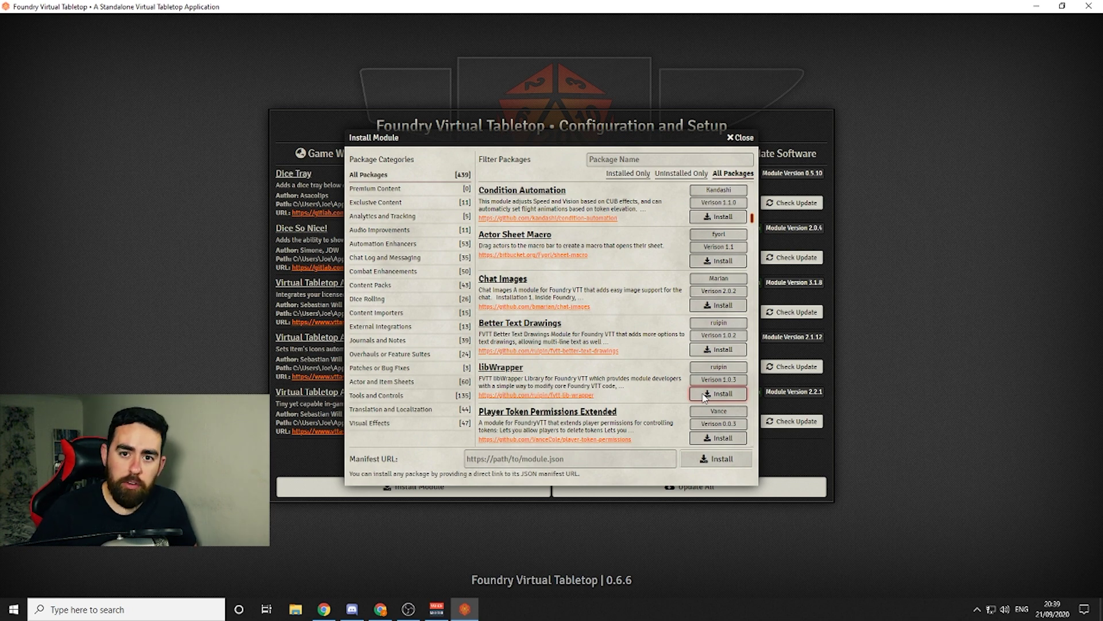
{"action": "key", "text": "Escape"}
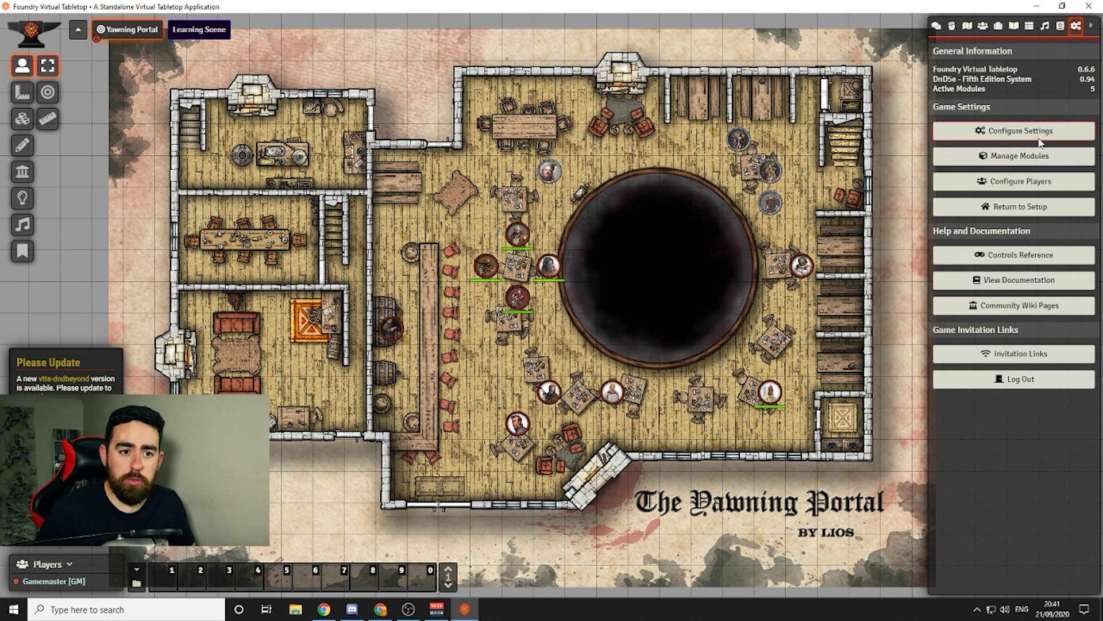
Check the five active modules, then view Module Settings for Tokenizer, Dice Tray and D&D Beyond Integration
{"action": "left_click", "coordinate": [1030, 159]}
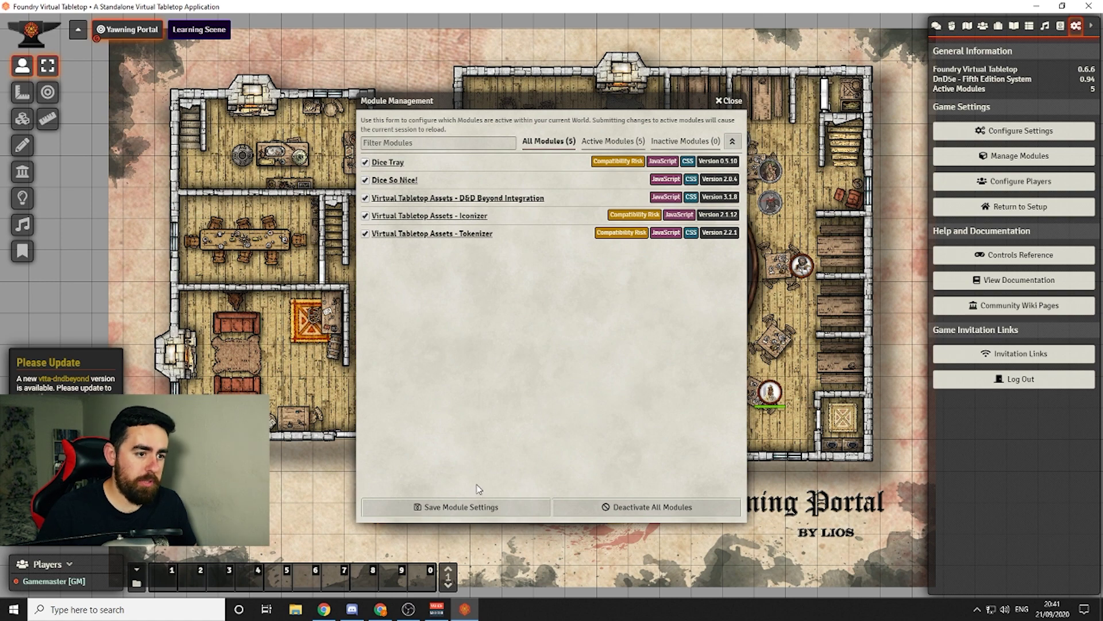
{"action": "left_click", "coordinate": [730, 102]}
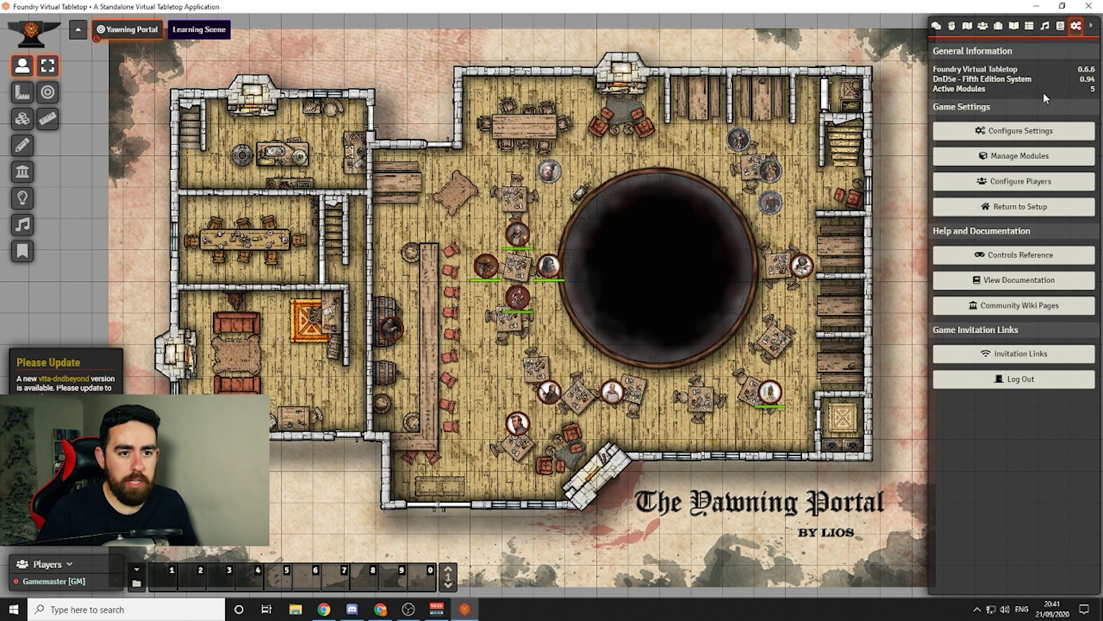
{"action": "left_click", "coordinate": [1014, 133]}
{"action": "left_click", "coordinate": [658, 164]}
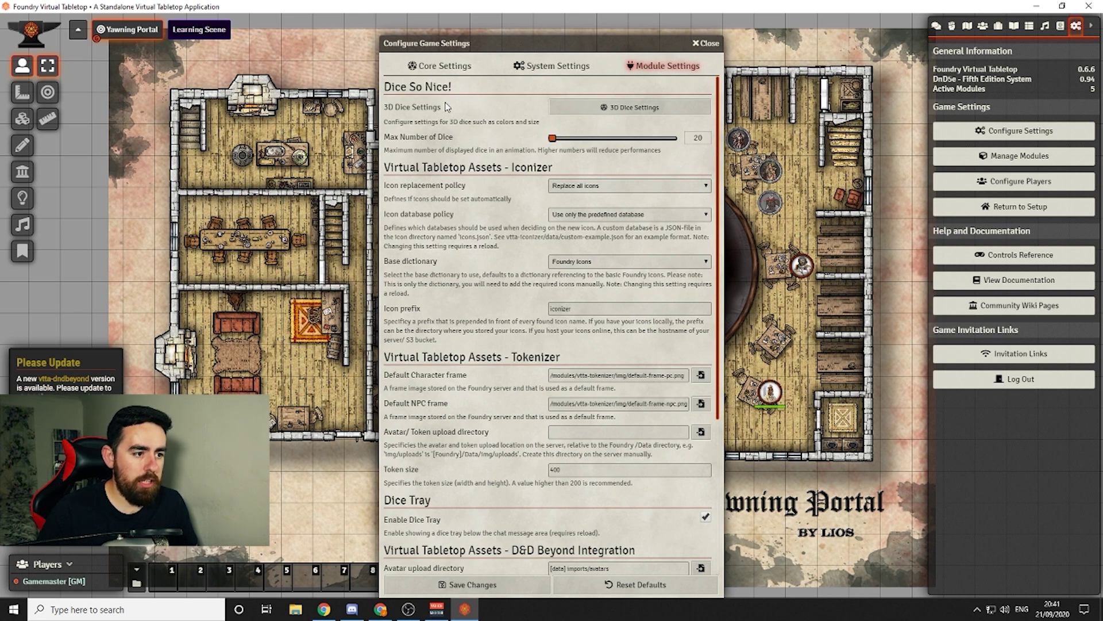
{"action": "scroll", "coordinate": [616, 224], "scroll_direction": "down", "scroll_amount": 4}
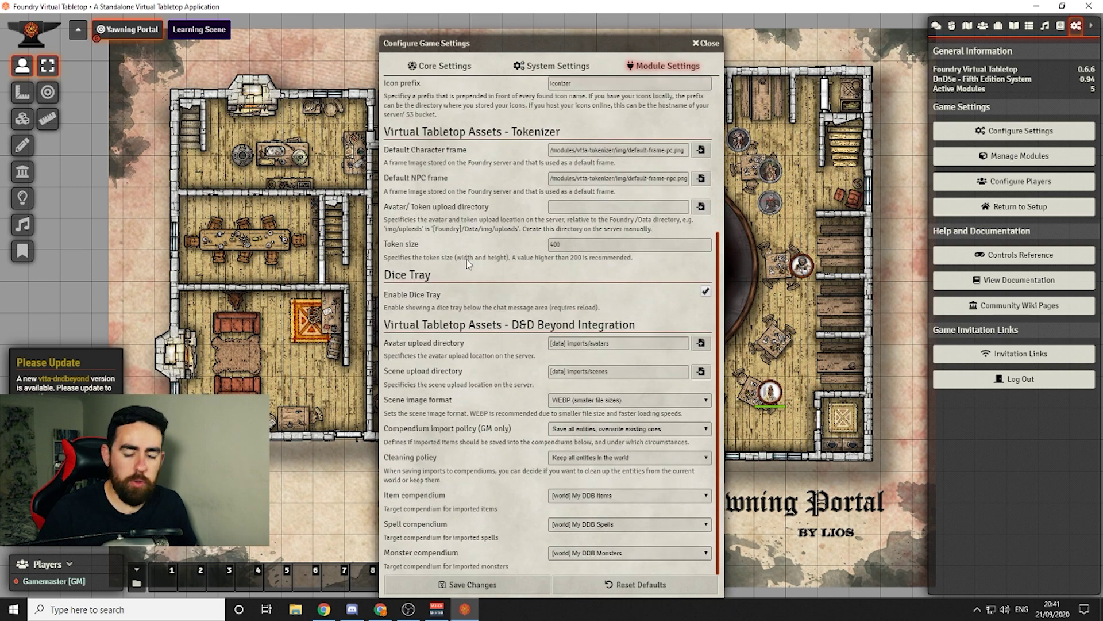